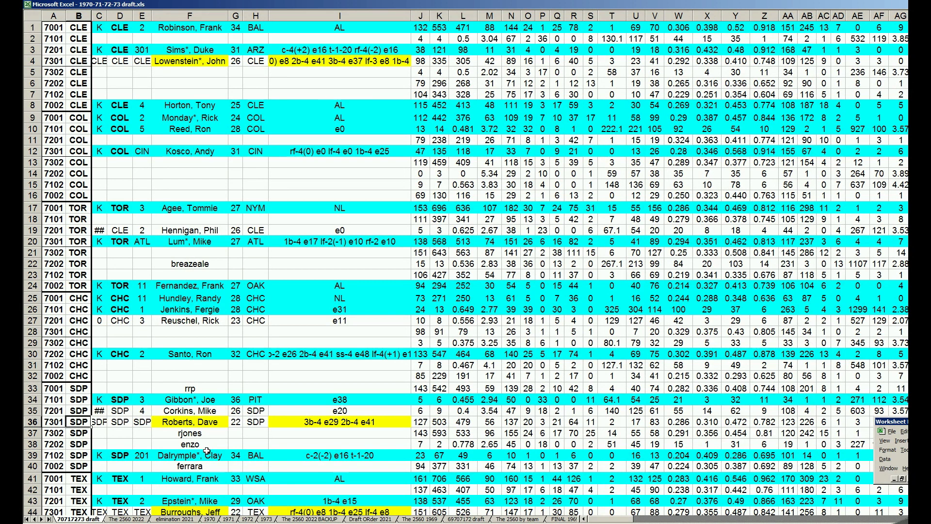
Review the CLE, COL, TOR, CHC and SDP pick rows (rows 4, 9, 20, 25, 35).
left_click(35, 60)
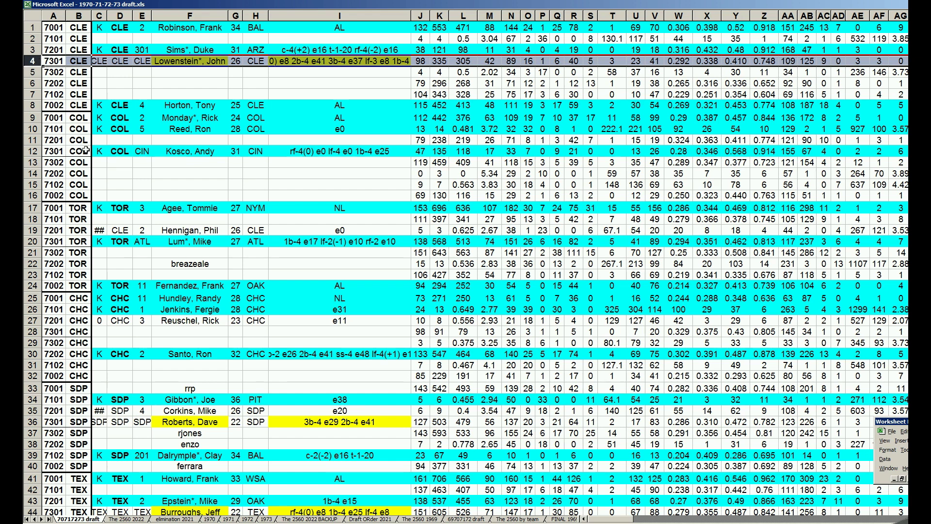
left_click(219, 118)
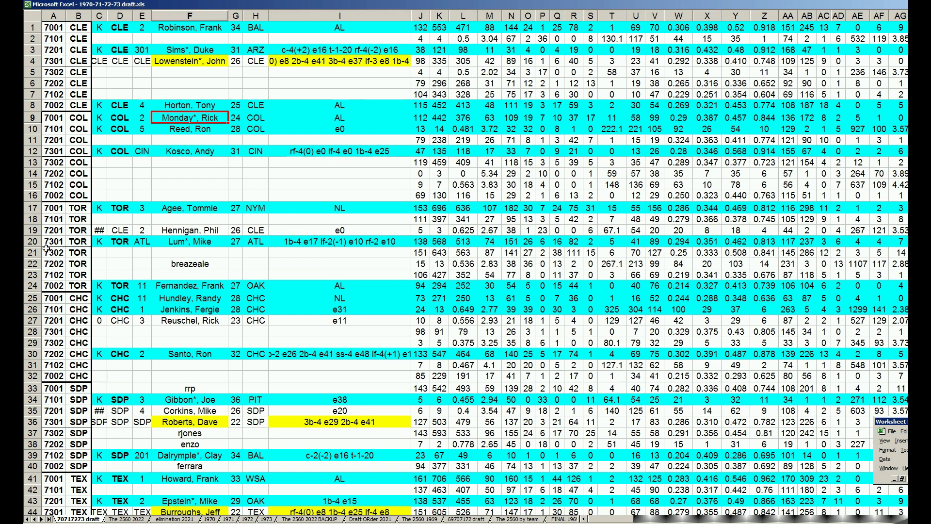
left_click(32, 241)
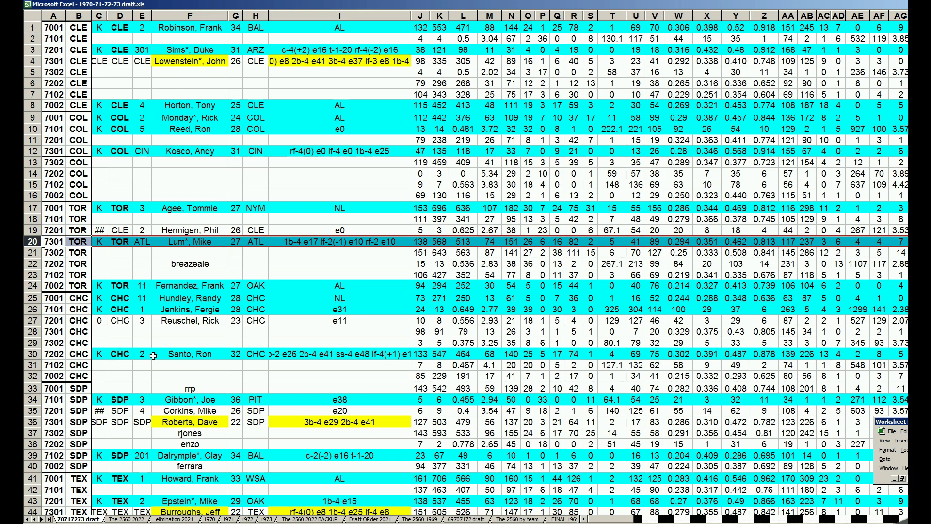
left_click(34, 297)
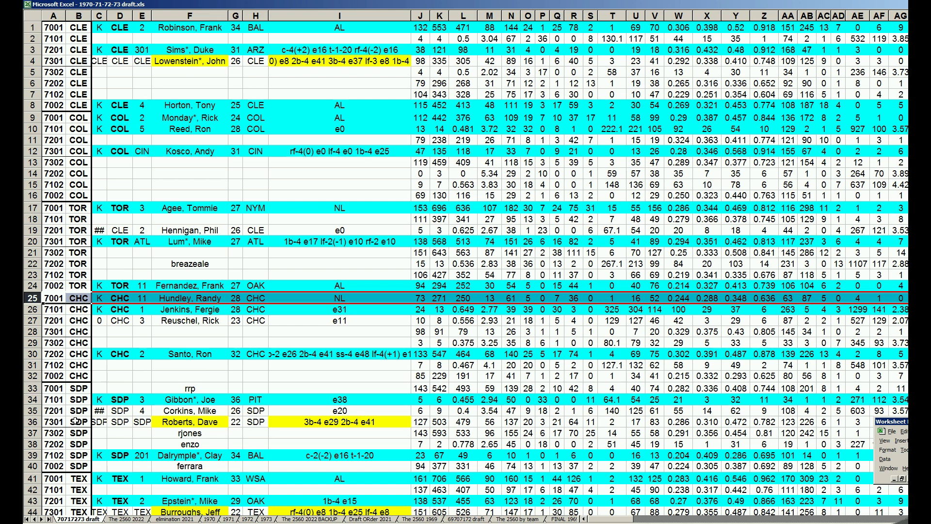
left_click(32, 411)
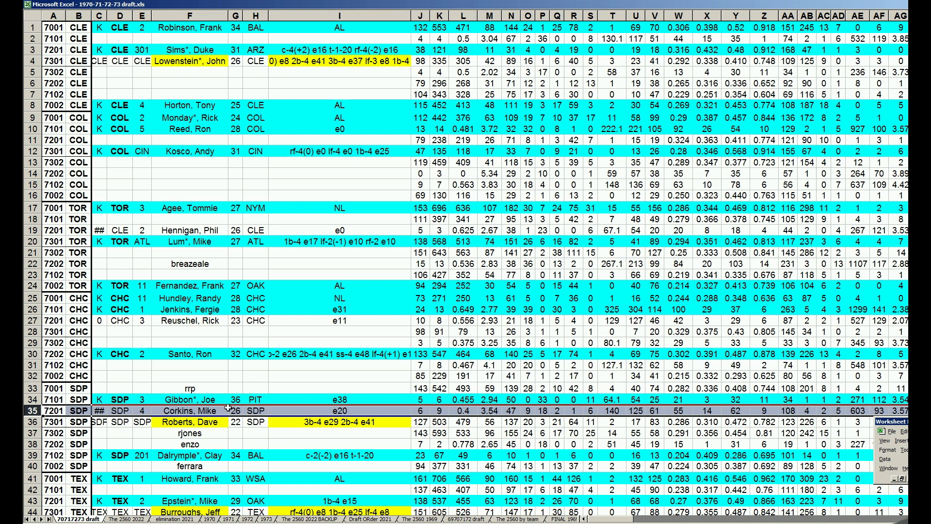
left_click(69, 433)
Review TEX's pick in row 44 and ATL's pick in row 51, including F51.
scroll(70, 434, "down", 2)
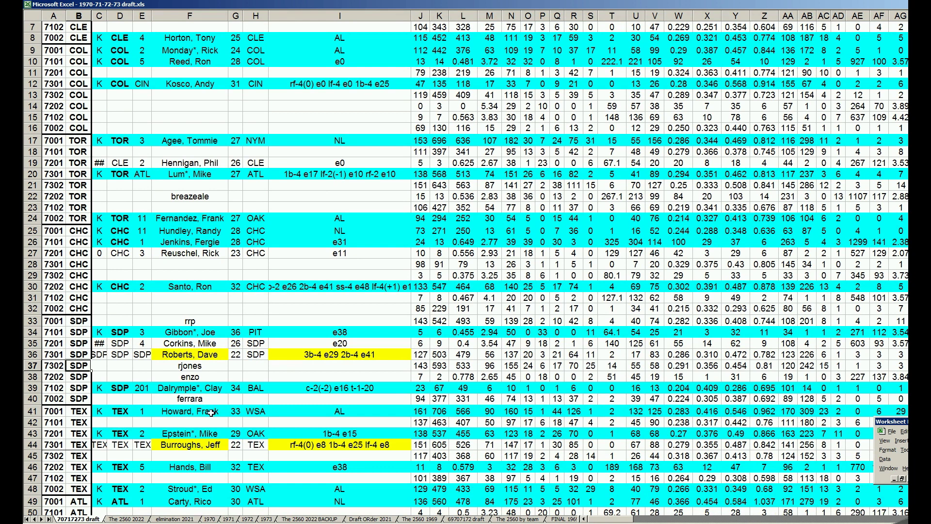
left_click(34, 444)
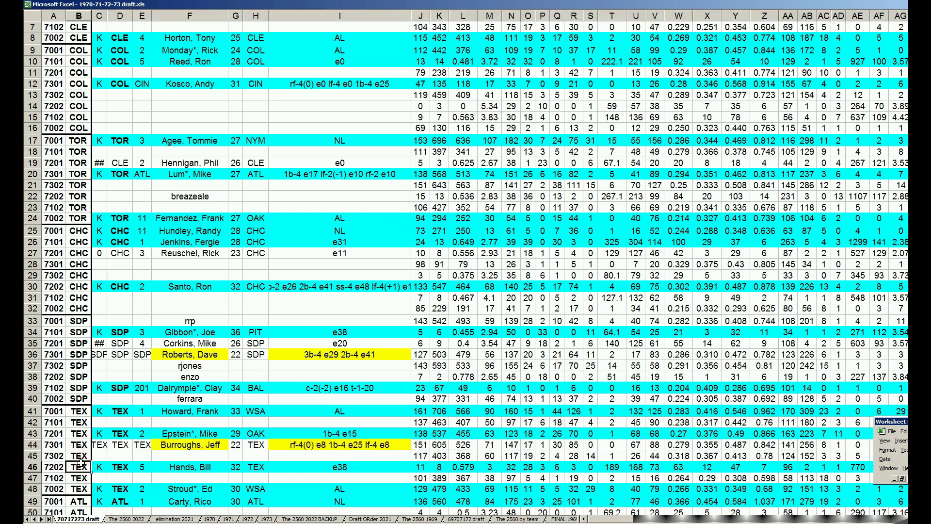
scroll(80, 463, "down", 2)
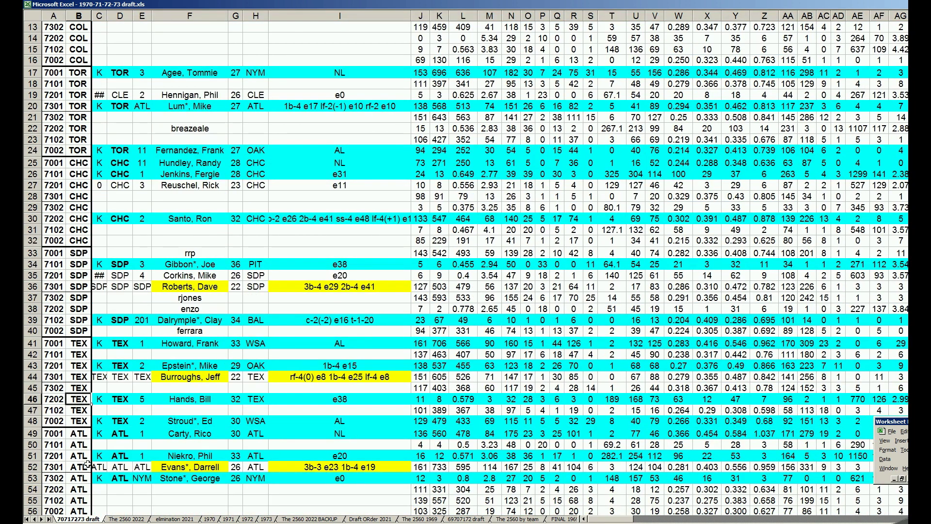
left_click(36, 456)
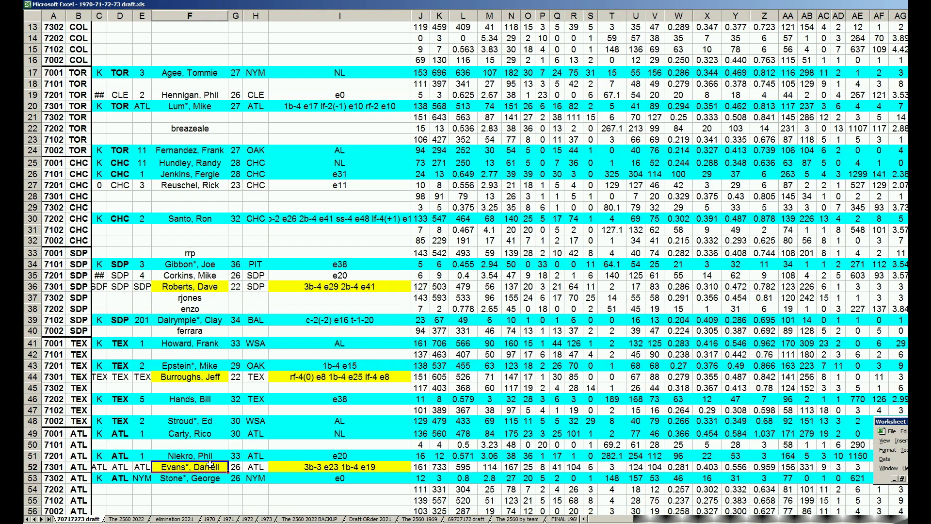
left_click(218, 456)
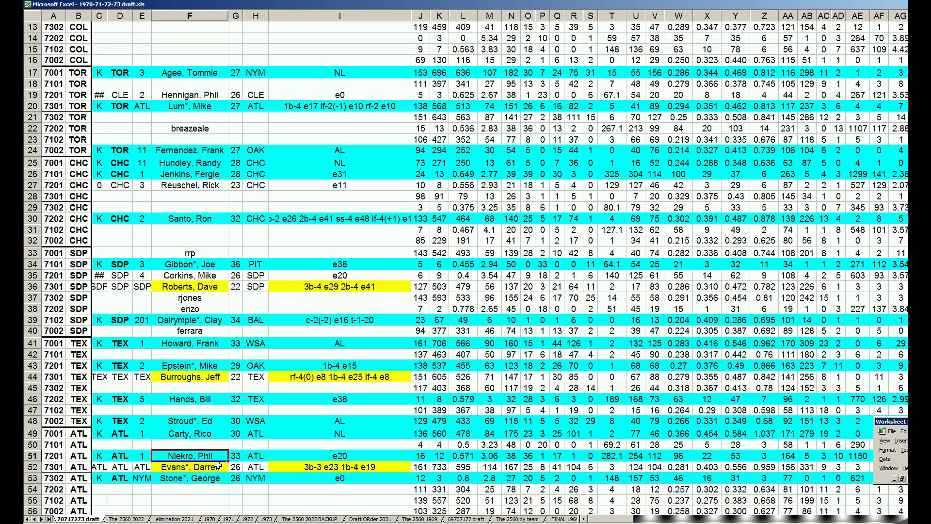
Review MIL's pick row 58, rechecking TEX's player in F43 and MIL's team cell B58.
scroll(218, 465, "down", 2)
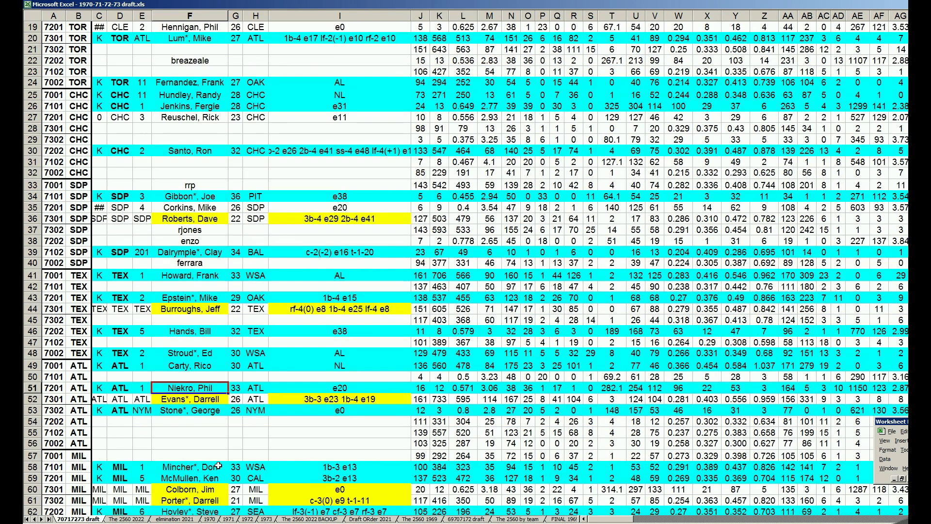
scroll(218, 466, "down", 1)
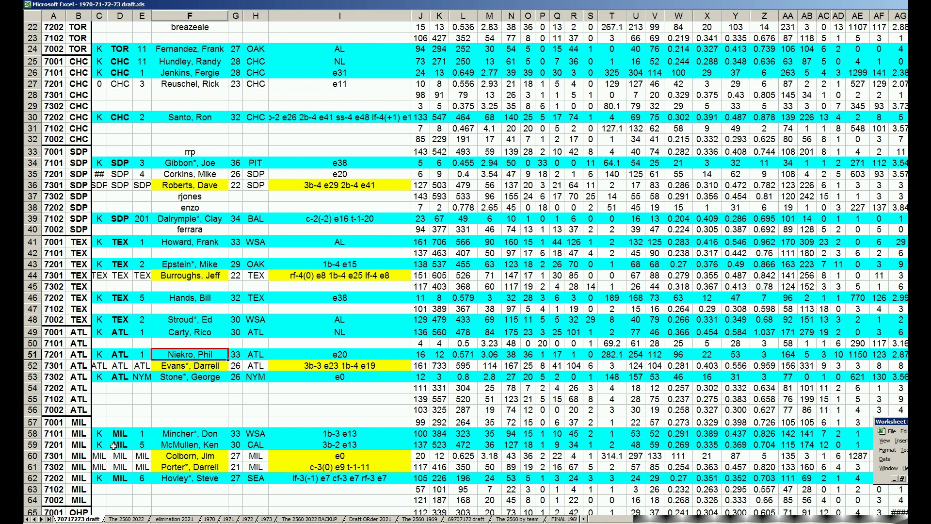
left_click(33, 433)
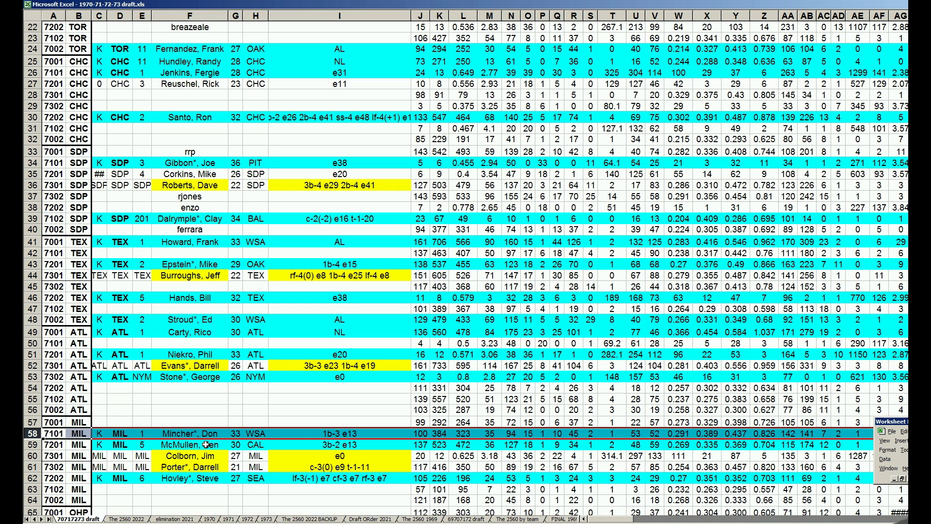
left_click(206, 265)
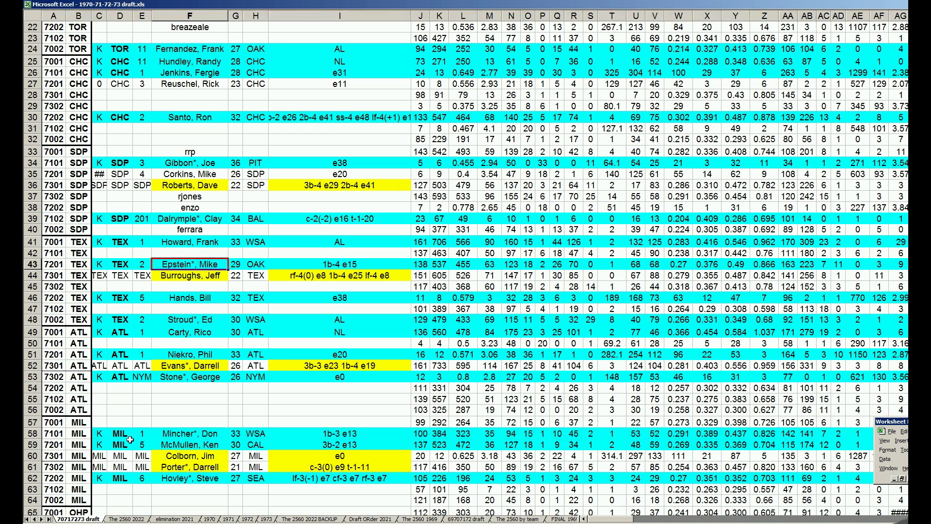
left_click(175, 437)
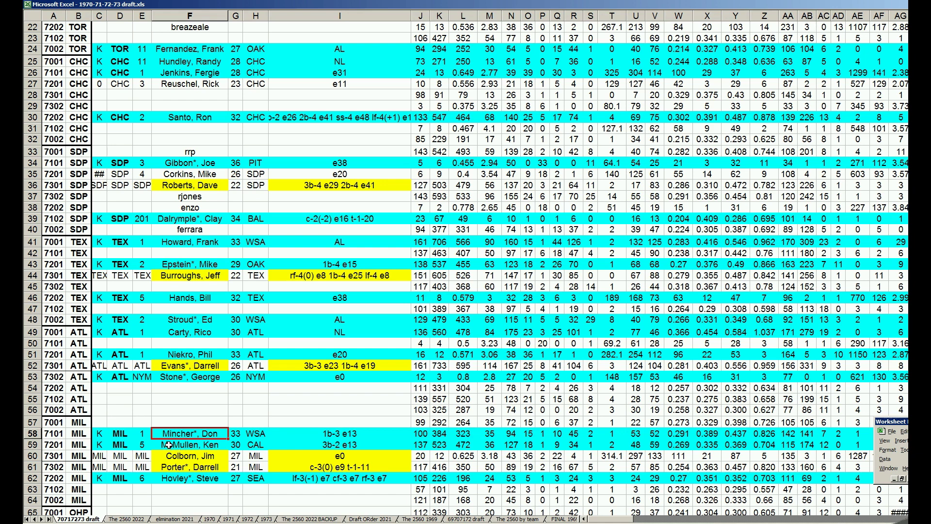
left_click(76, 434)
Review the OHP player in F67 and the OHP team cell B70.
scroll(74, 436, "down", 1)
scroll(75, 436, "down", 3)
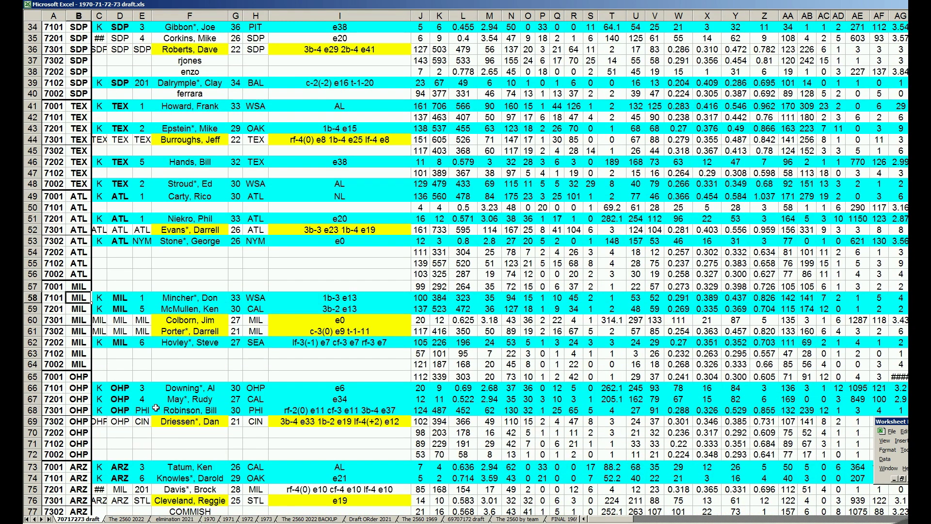
left_click(178, 400)
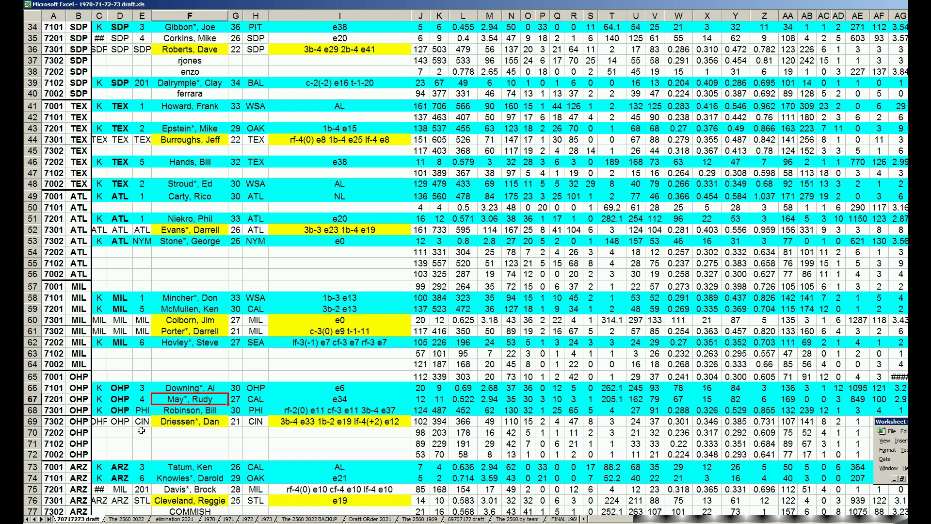
left_click(85, 433)
Review ARZ's picks in F73 (age 26) and F80, and the ARZ team cell B79.
scroll(85, 430, "down", 1)
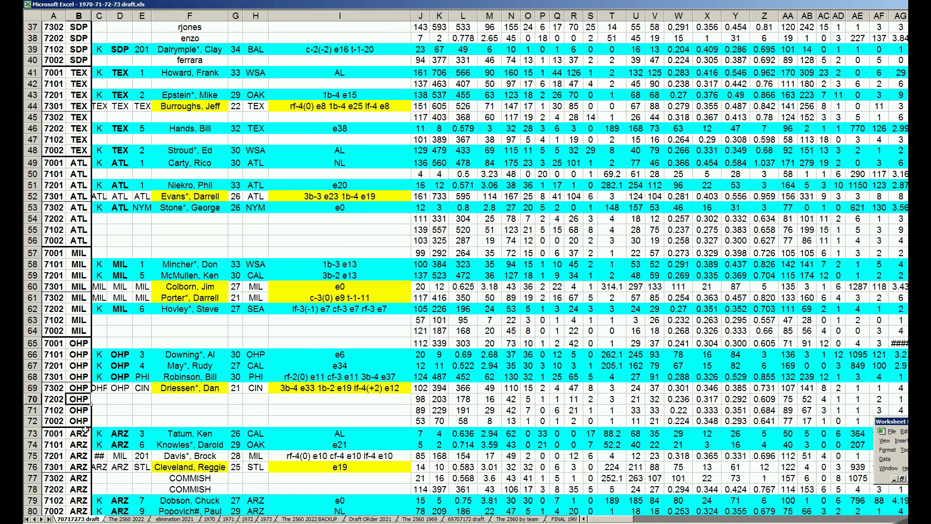
scroll(85, 429, "down", 1)
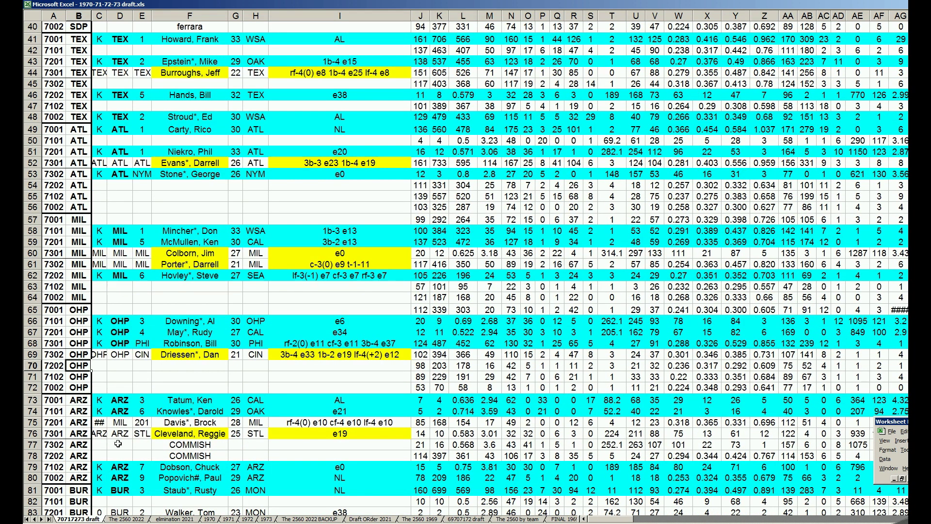
left_click(181, 400)
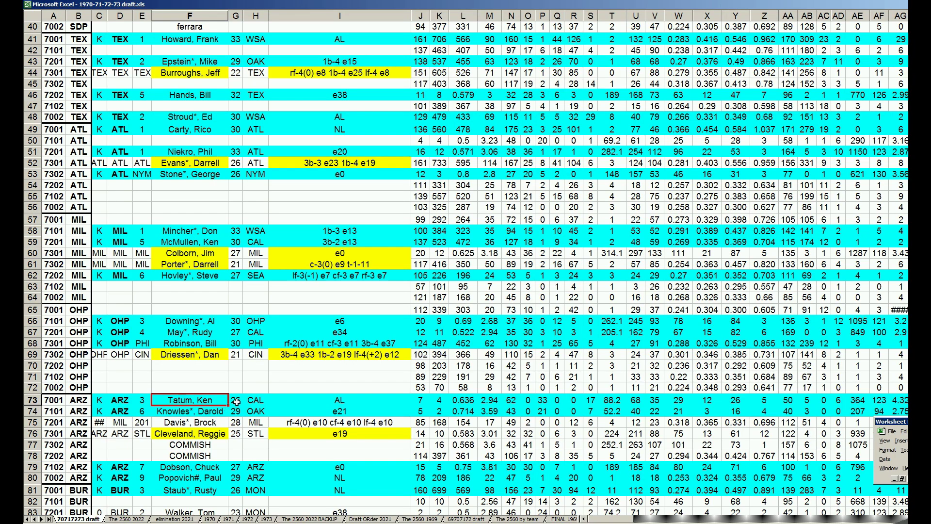
left_click(237, 402)
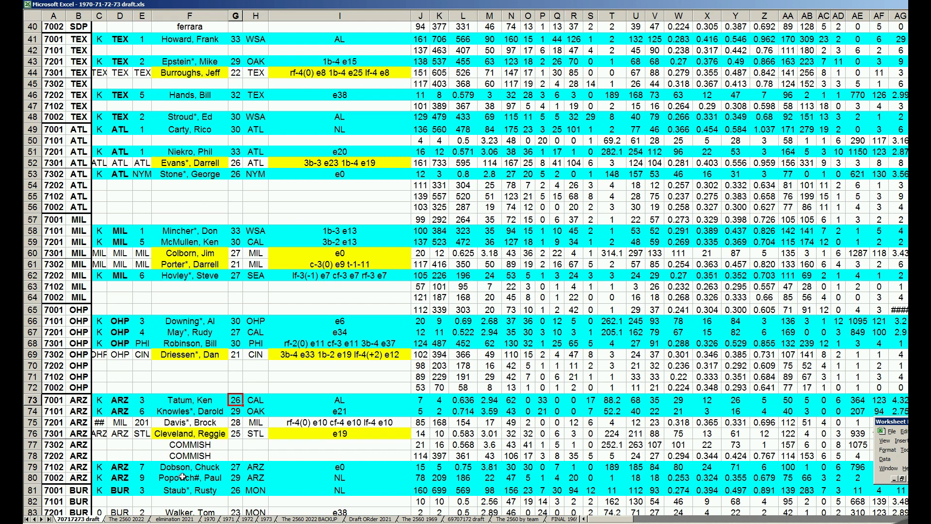
left_click(214, 479)
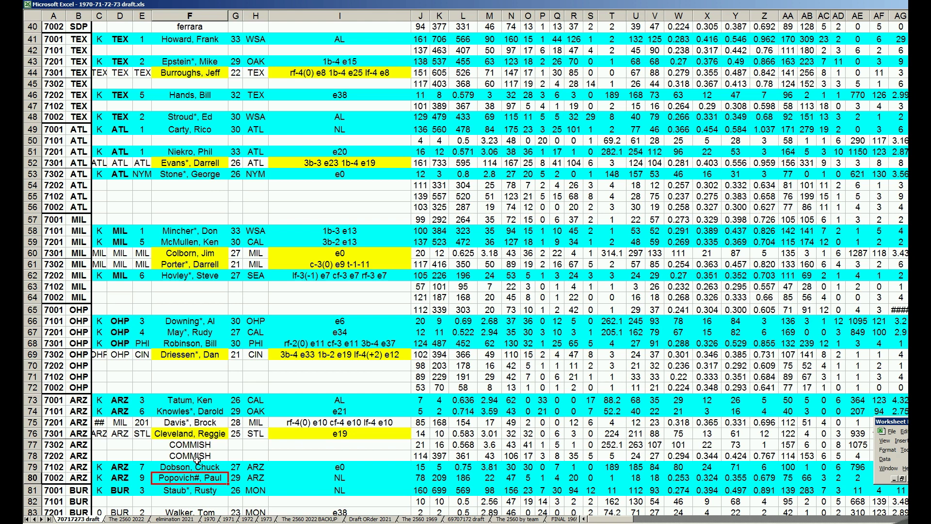
left_click(76, 465)
Review BUR's pick in row 83 and the BUR team cell B85.
scroll(74, 464, "down", 1)
scroll(64, 485, "down", 1)
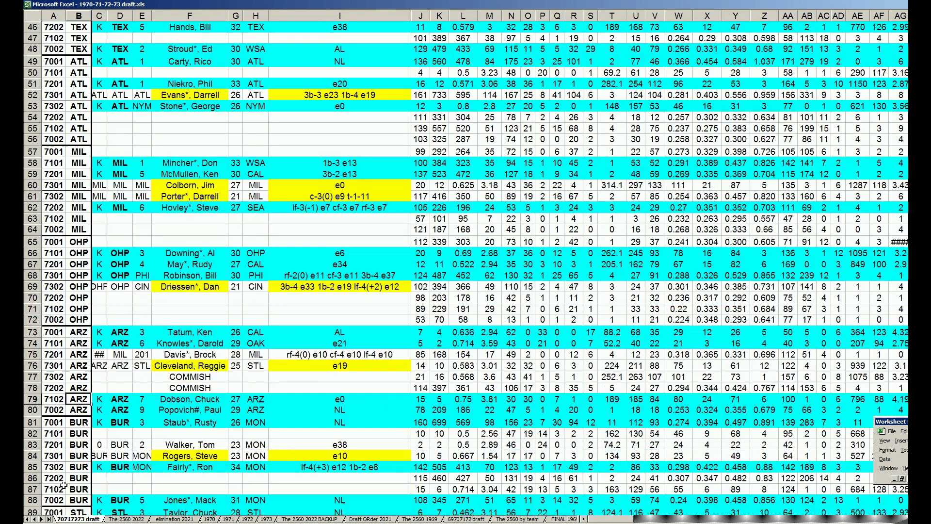
left_click(33, 444)
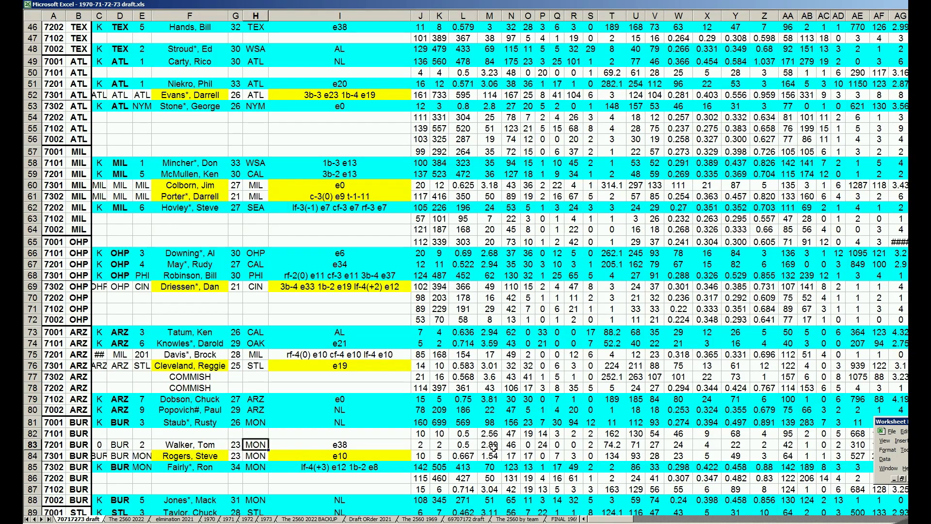
left_click(205, 449)
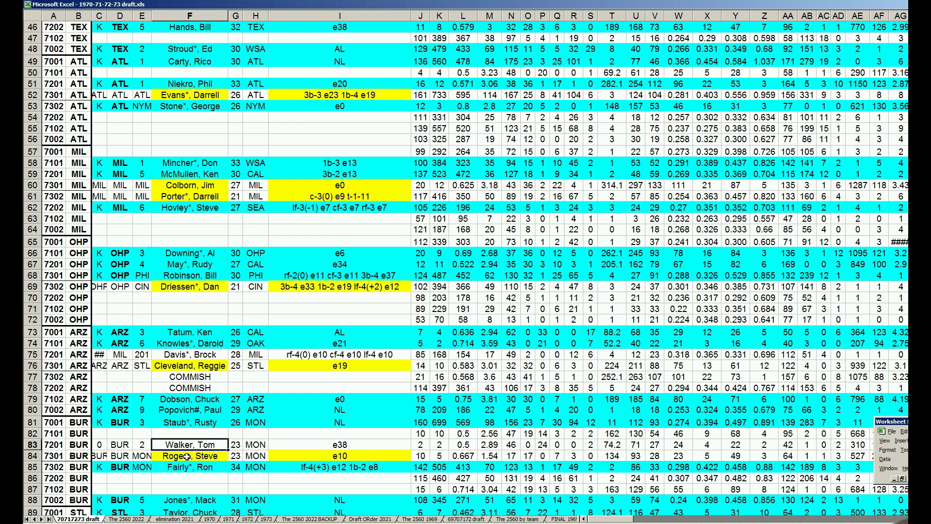
left_click(69, 463)
Review STL's third-round pick and the STL label in B90.
scroll(70, 462, "down", 2)
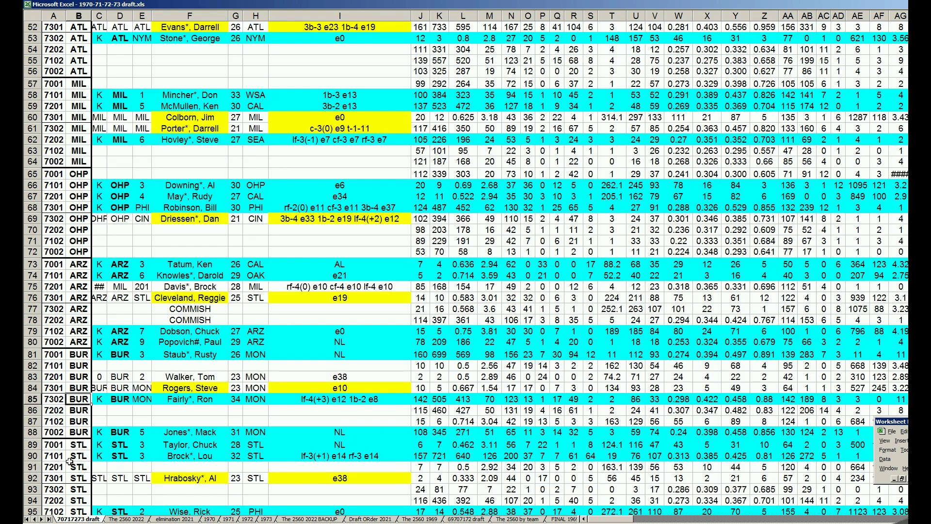
scroll(70, 462, "down", 2)
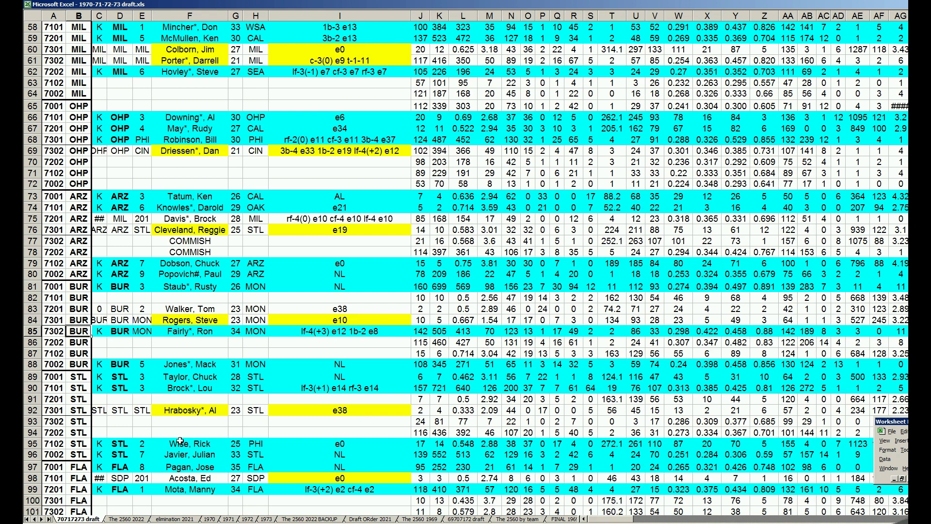
left_click(197, 378)
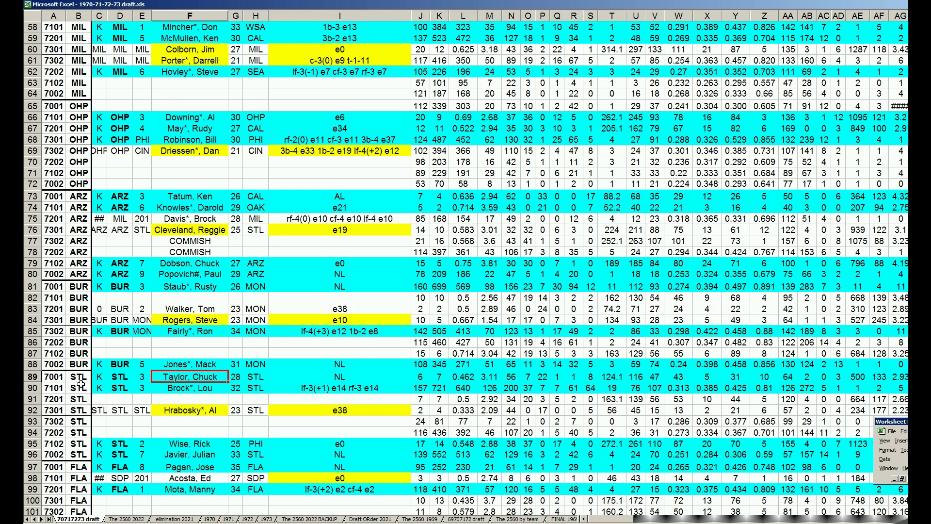
left_click(81, 388)
Review FLA's picks in F97 and F104 and the FLA label in row 100.
scroll(80, 388, "down", 2)
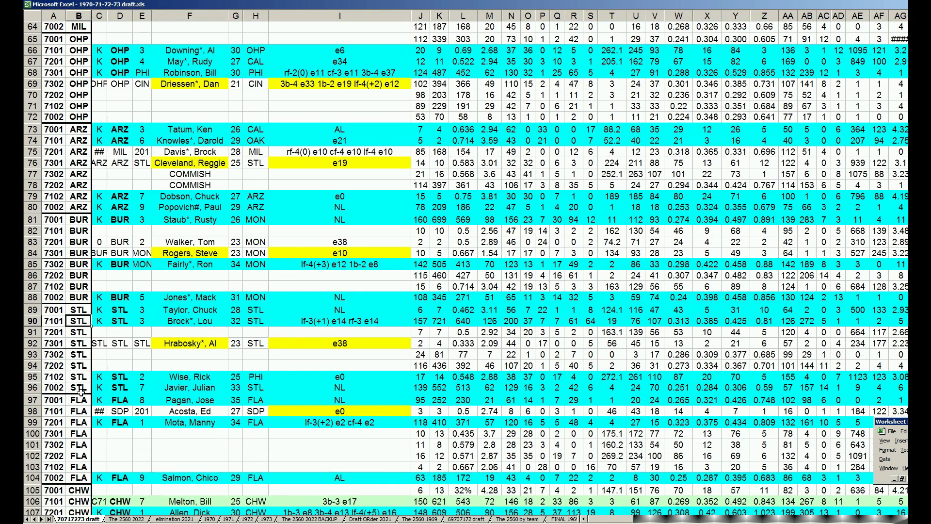
scroll(81, 390, "down", 1)
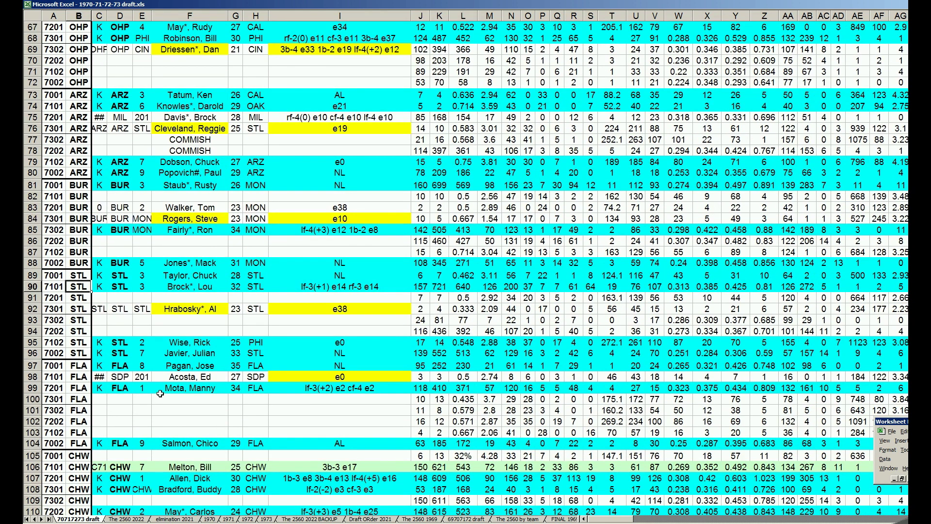
left_click(202, 367)
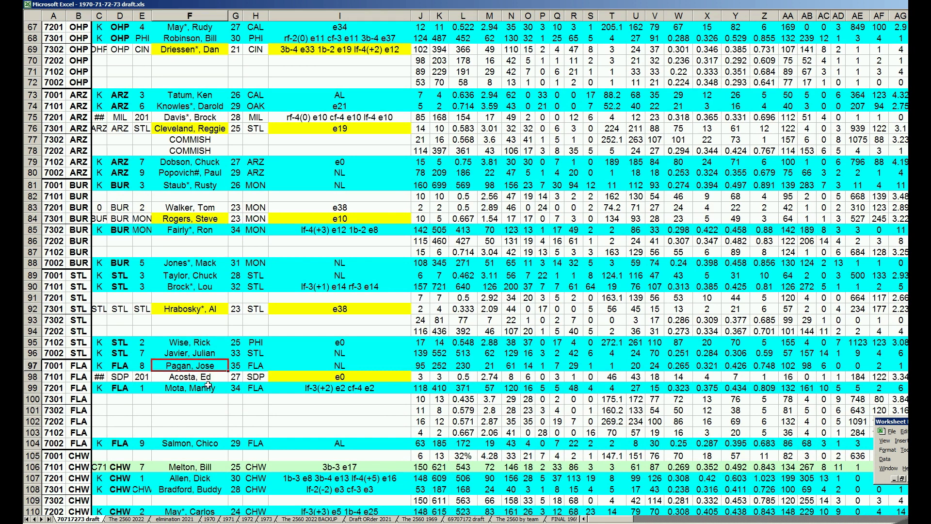
left_click(209, 443)
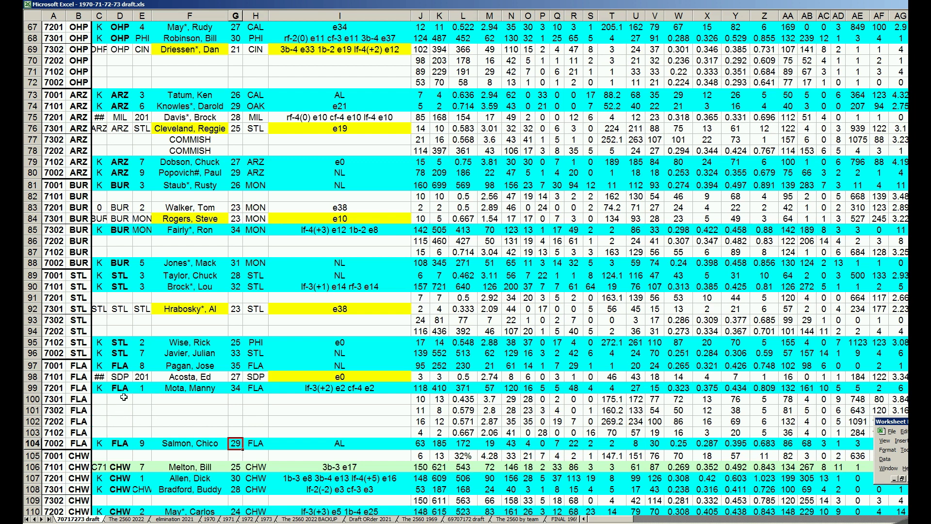
left_click(83, 399)
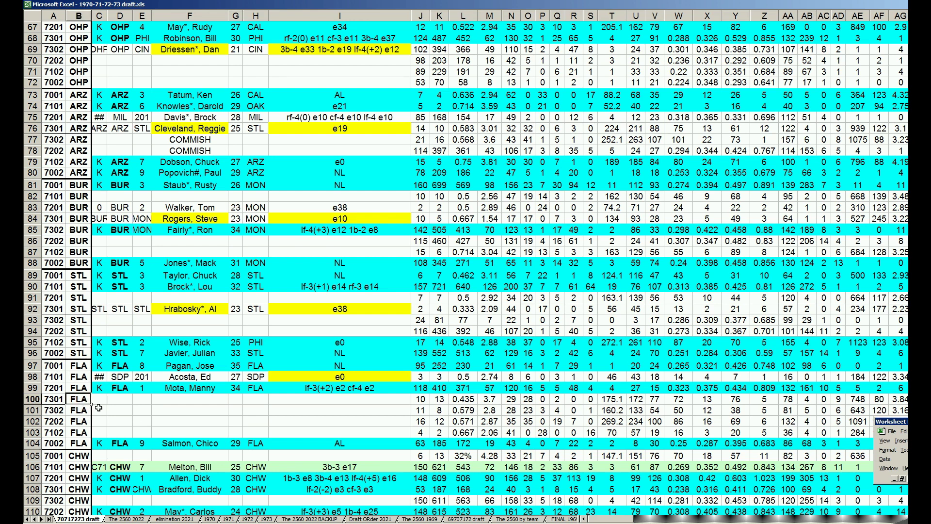
Check the CHW pick in F108 and bring PIT's block from row 113 into view.
scroll(99, 408, "down", 3)
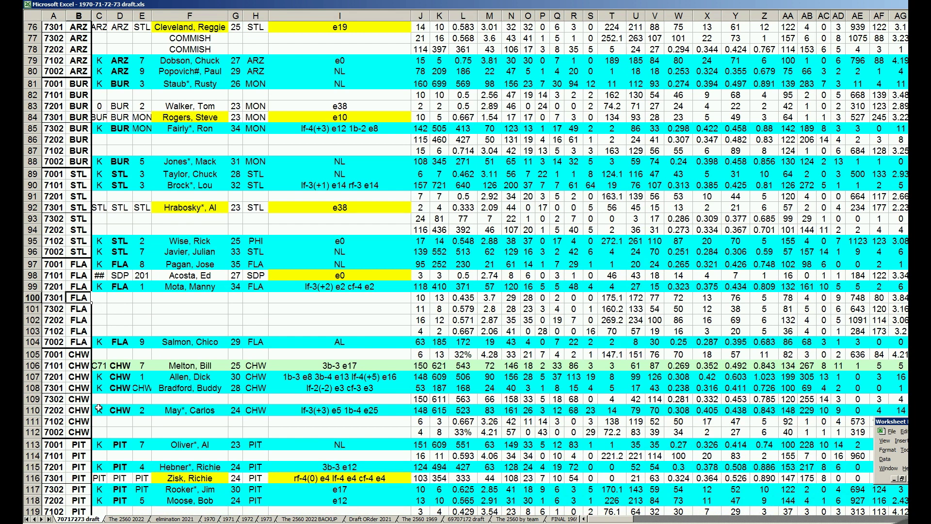
left_click(178, 390)
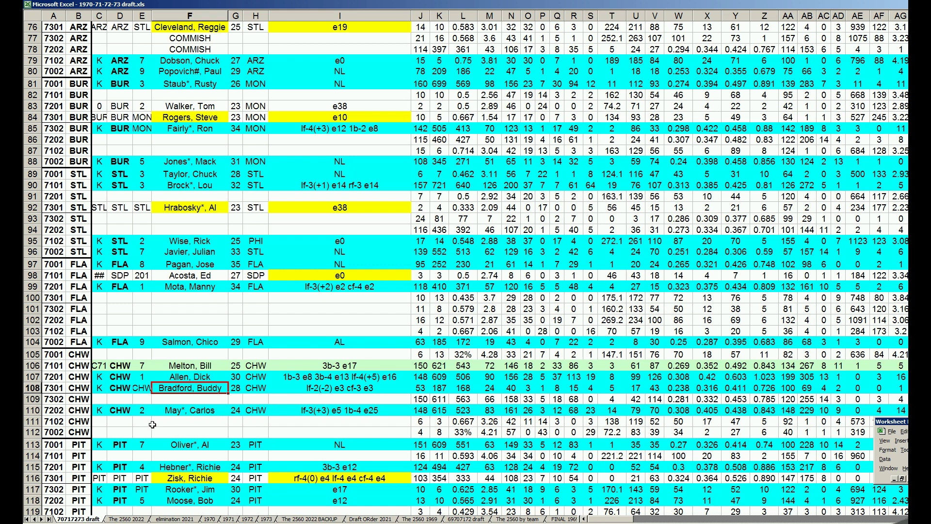
left_click(54, 445)
scroll(53, 445, "down", 2)
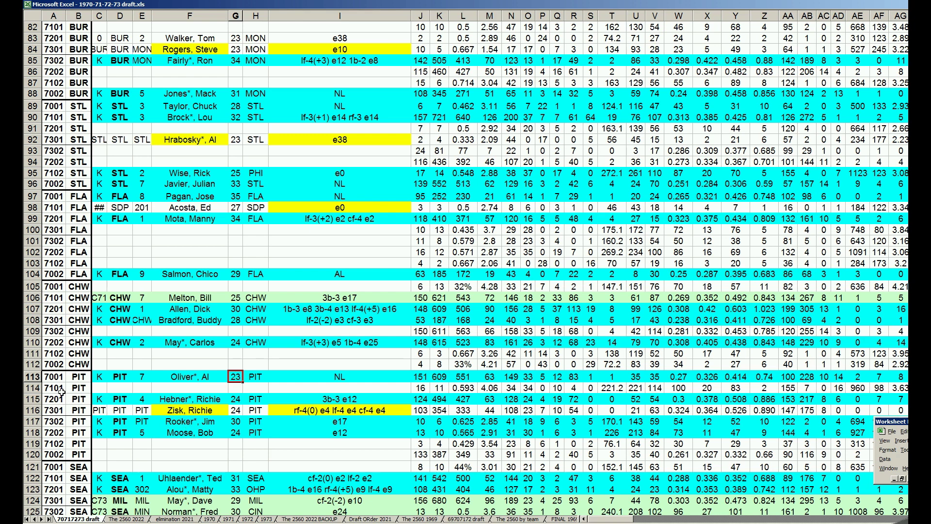
left_click(58, 378)
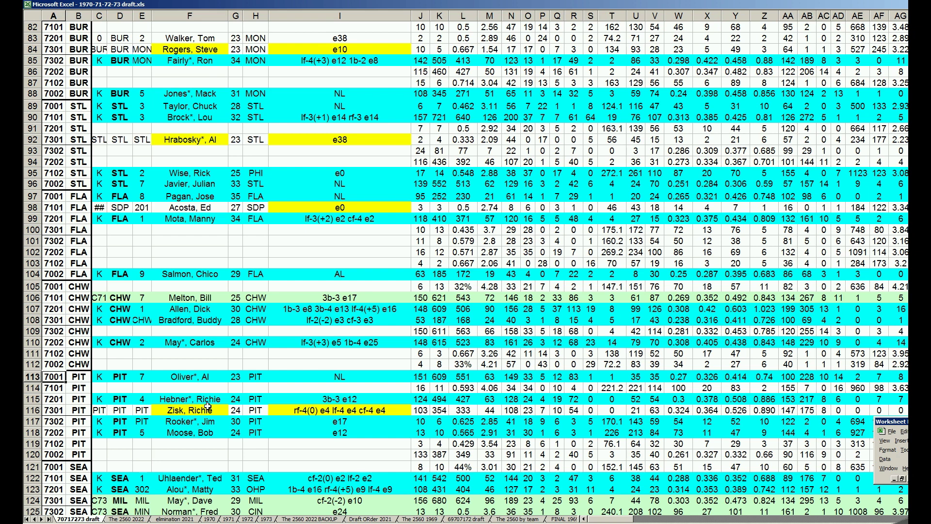
left_click(206, 379)
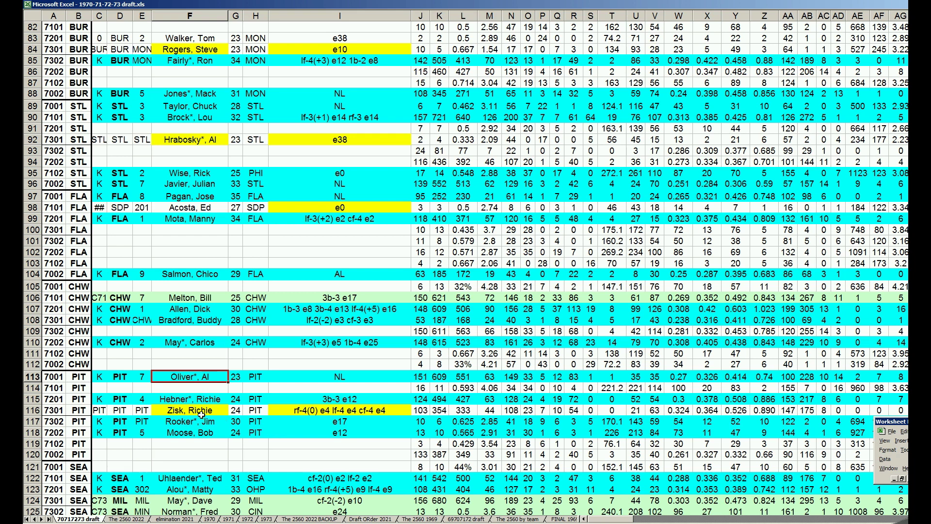
Check PIT's pick in F116, then SEA's picks in F122 and F124.
left_click(201, 412)
scroll(195, 426, "down", 1)
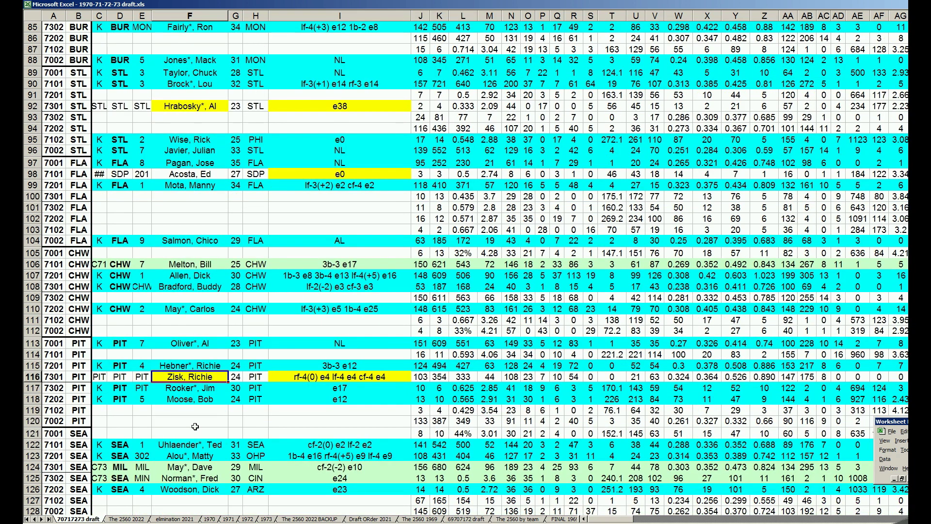
scroll(195, 427, "down", 1)
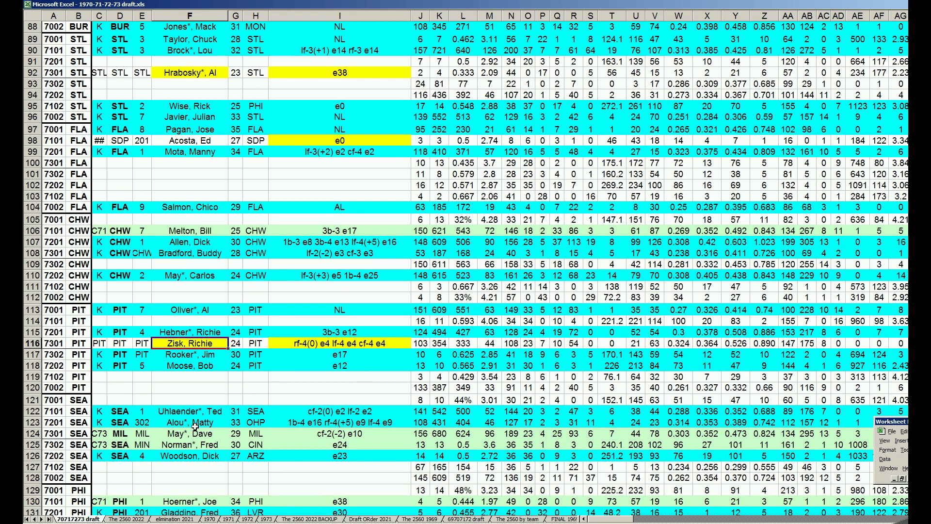
left_click(178, 411)
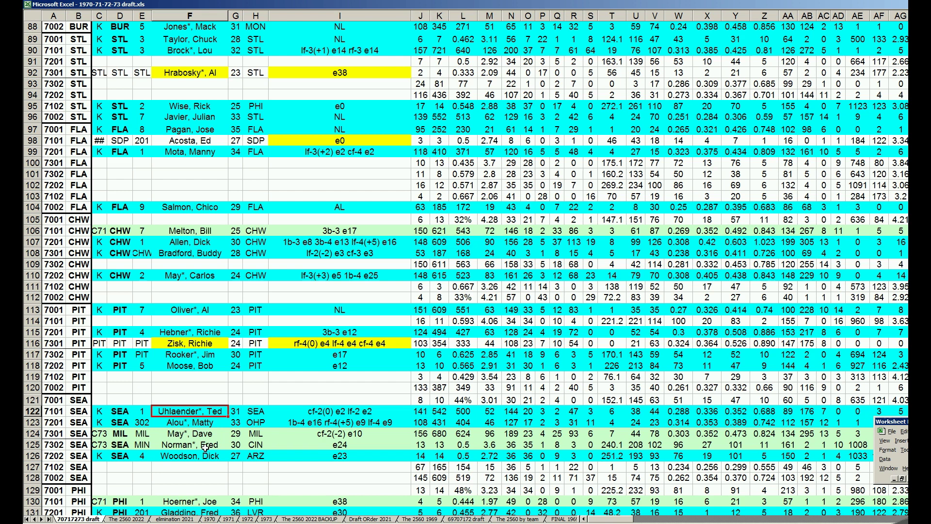
left_click(208, 433)
Review PHI's picks in F130, F133 and F135 and its label in row 134, then move on to NYY.
scroll(208, 433, "down", 1)
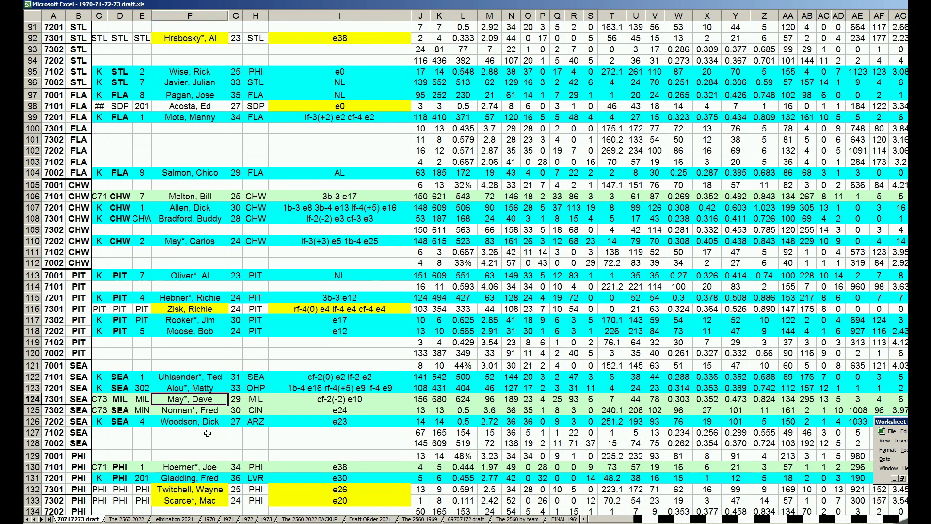
scroll(208, 434, "down", 2)
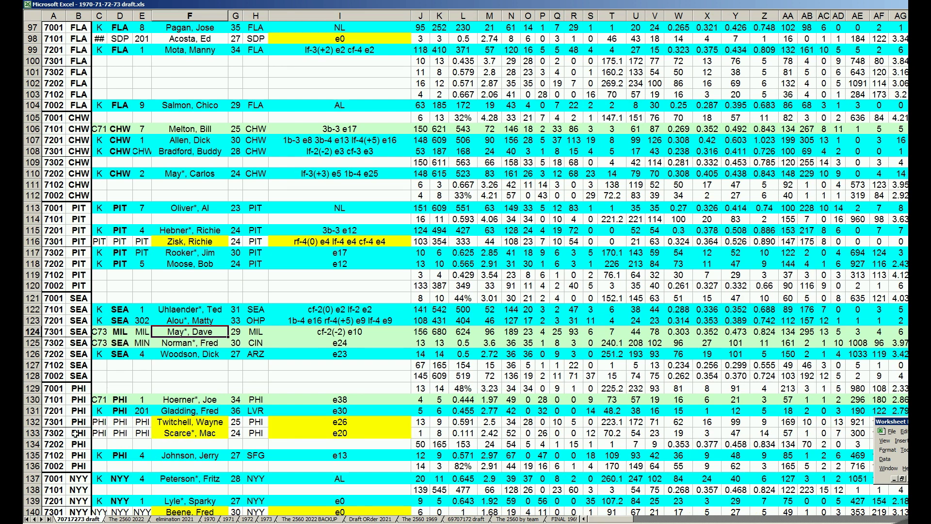
left_click(178, 400)
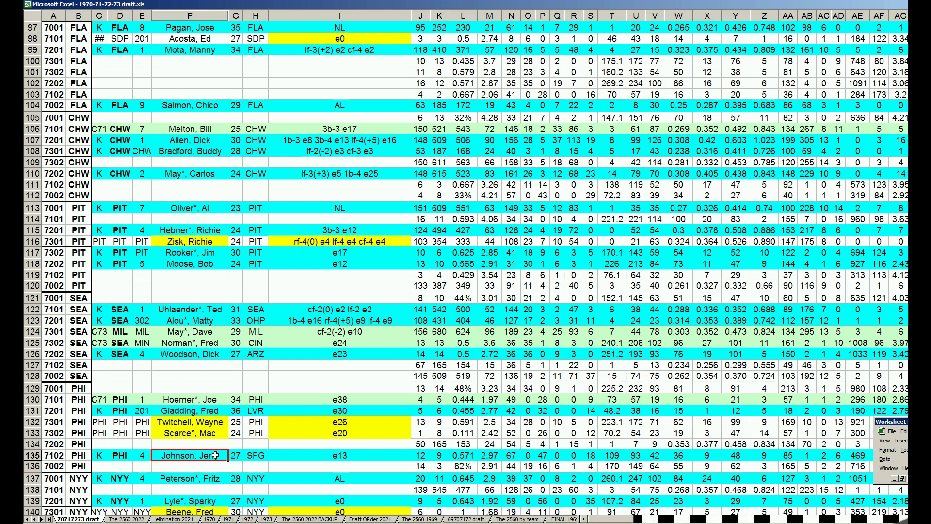
left_click(212, 436)
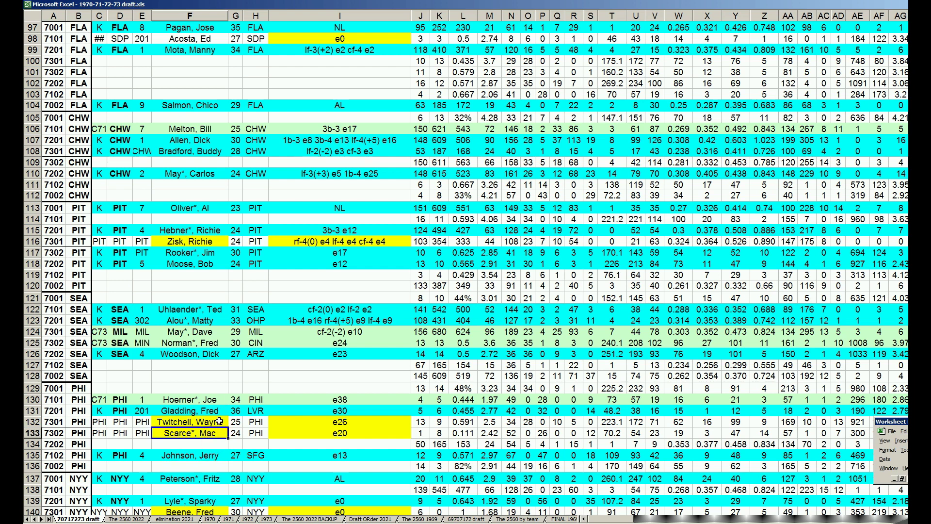
left_click(222, 454)
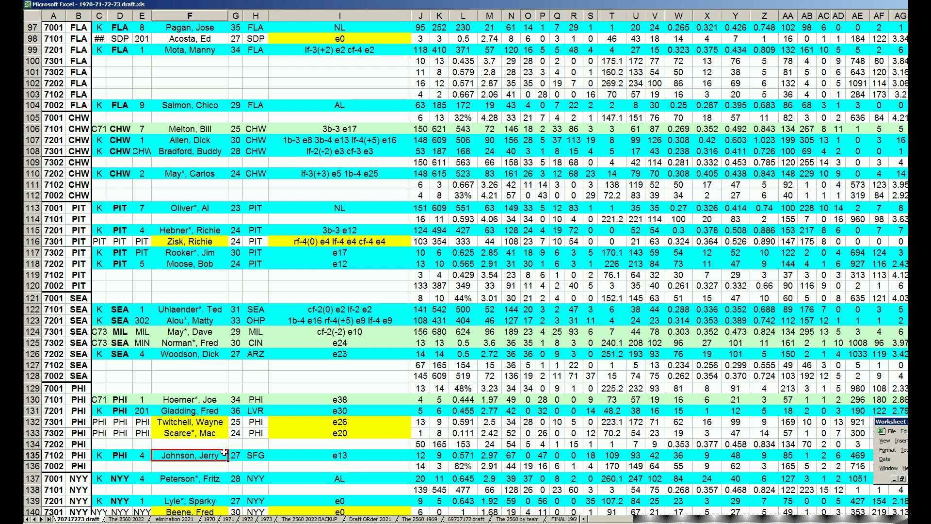
left_click(72, 443)
scroll(73, 440, "down", 1)
scroll(74, 440, "down", 1)
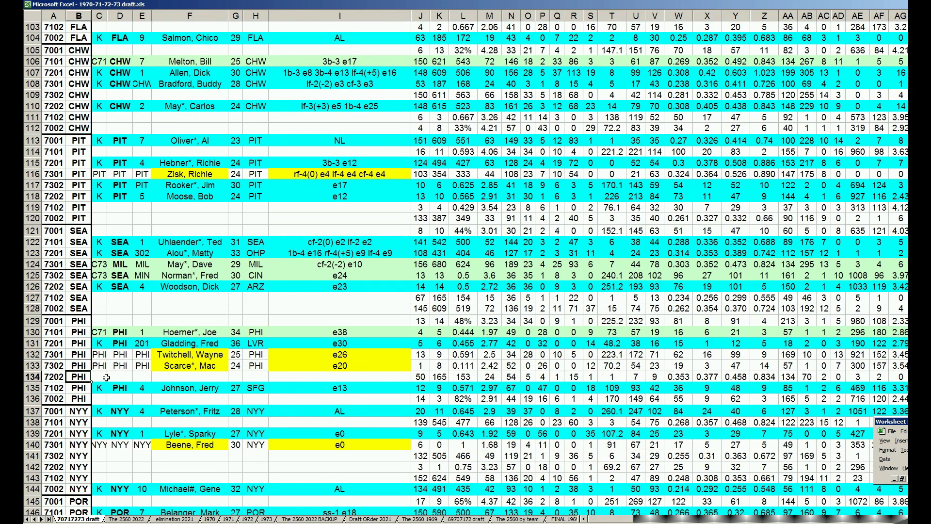
Review the NYY block: labels in rows 139 and 143, value 2.9 in M137, and pick F139.
left_click(69, 430)
scroll(69, 429, "down", 1)
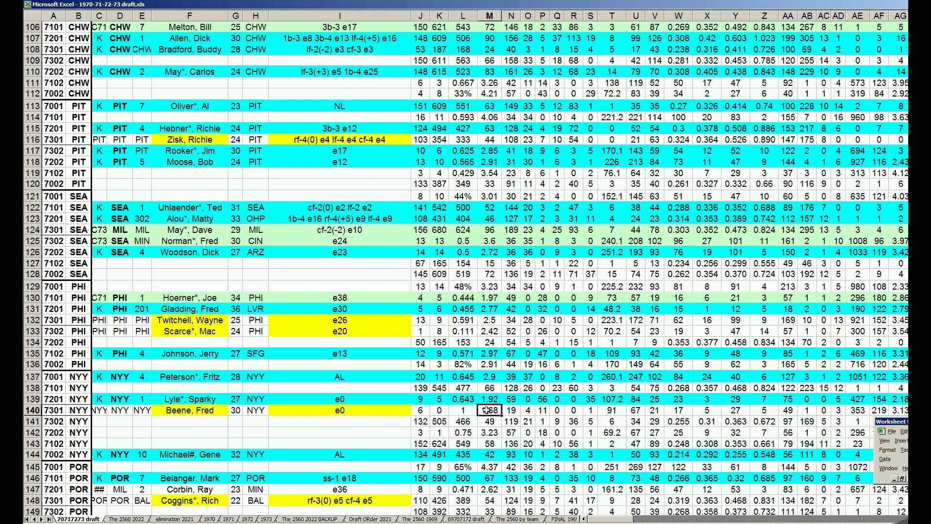
left_click(499, 380)
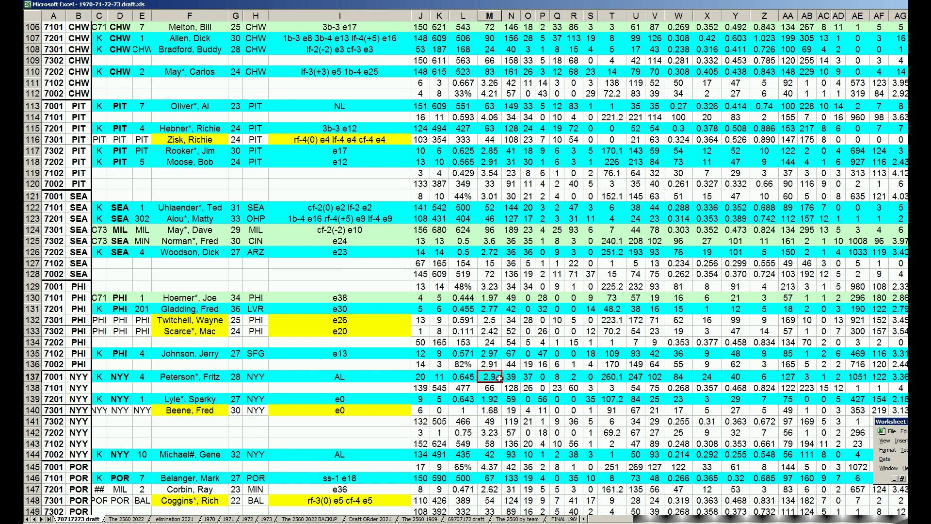
left_click(213, 402)
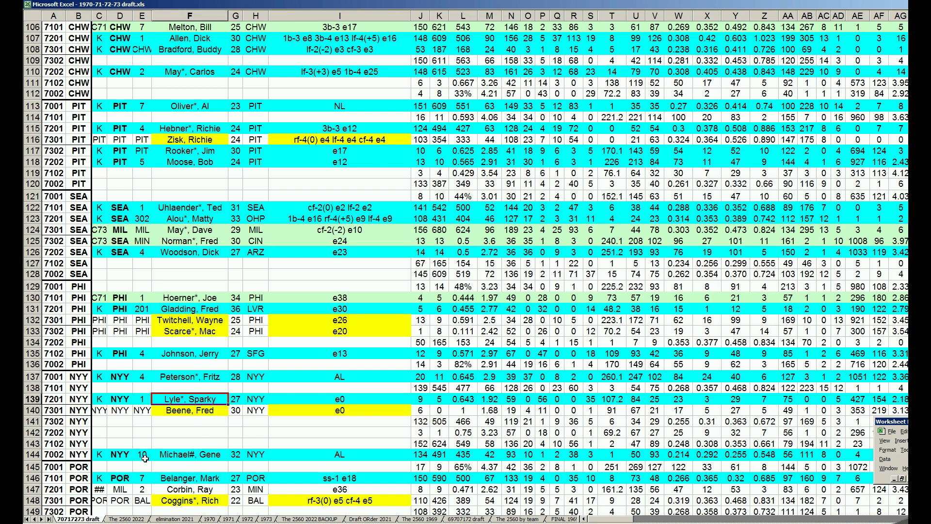
left_click(78, 445)
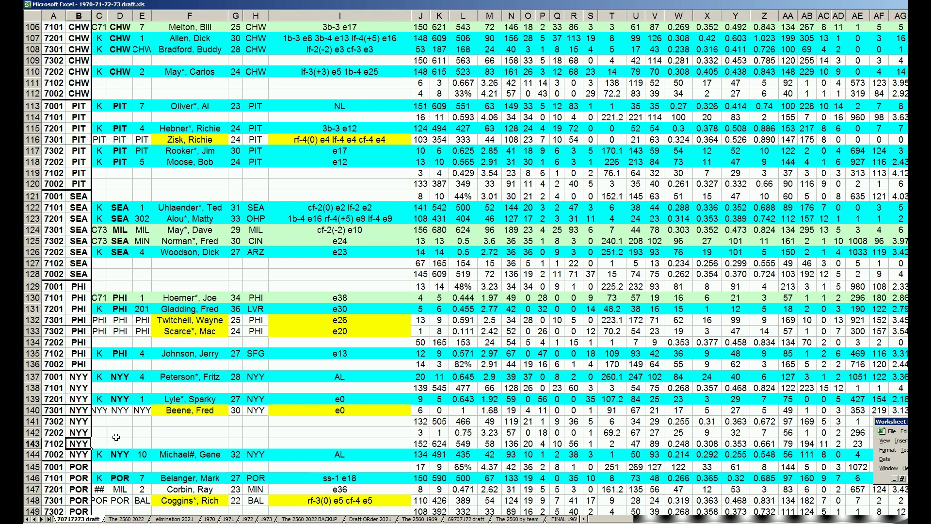
left_click(78, 432)
scroll(80, 433, "down", 2)
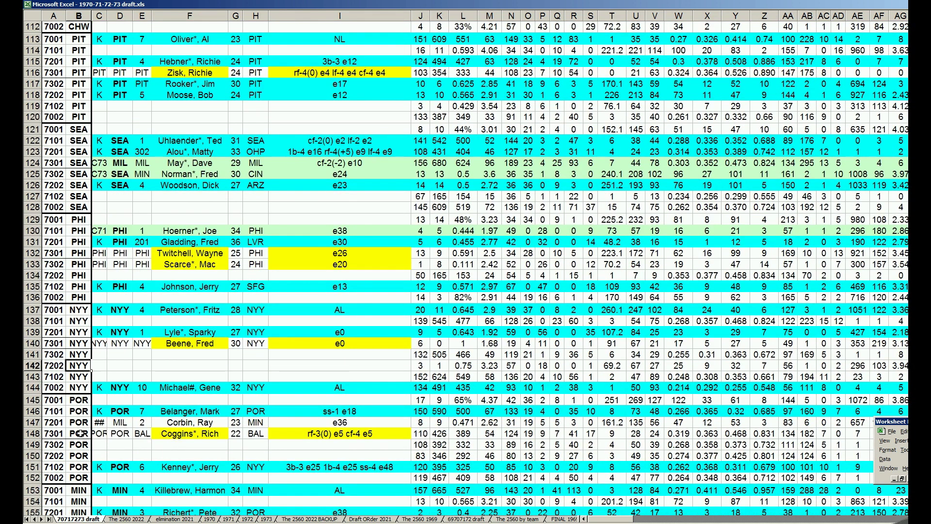
left_click(186, 423)
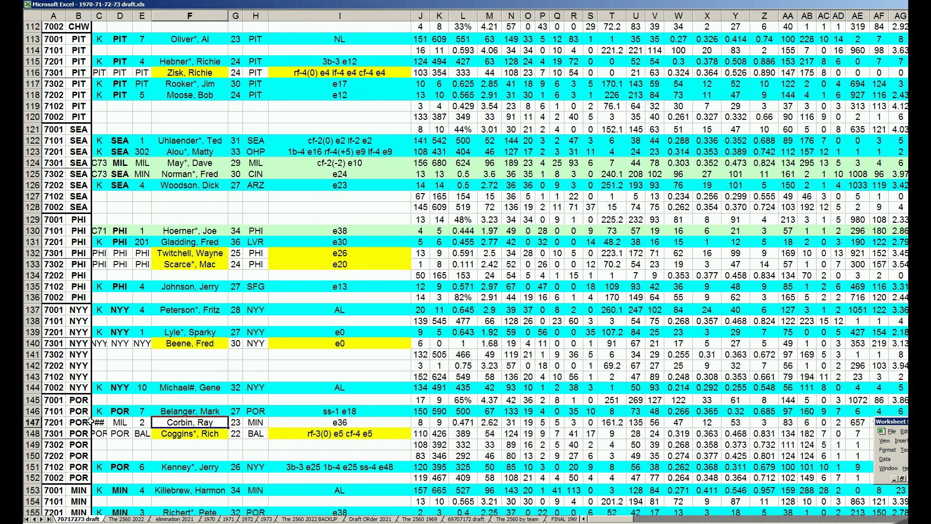
left_click(28, 423)
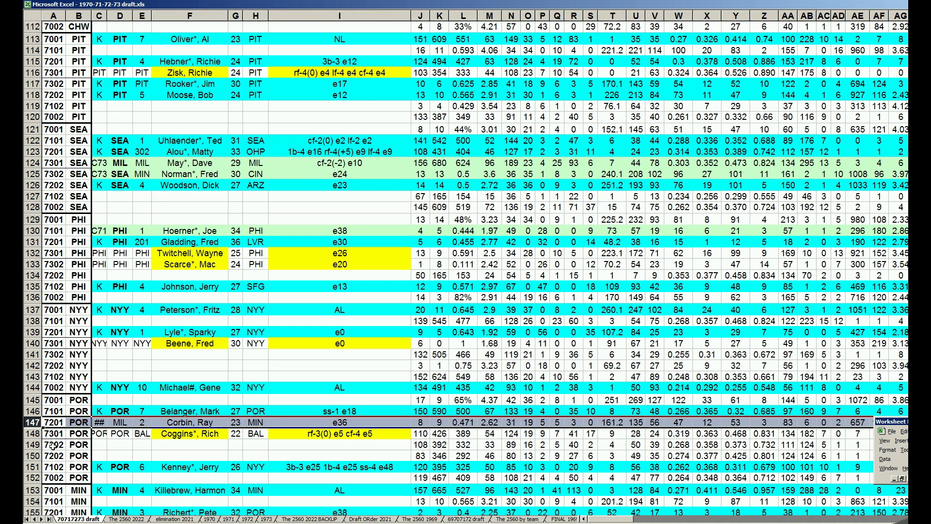
left_click(84, 423)
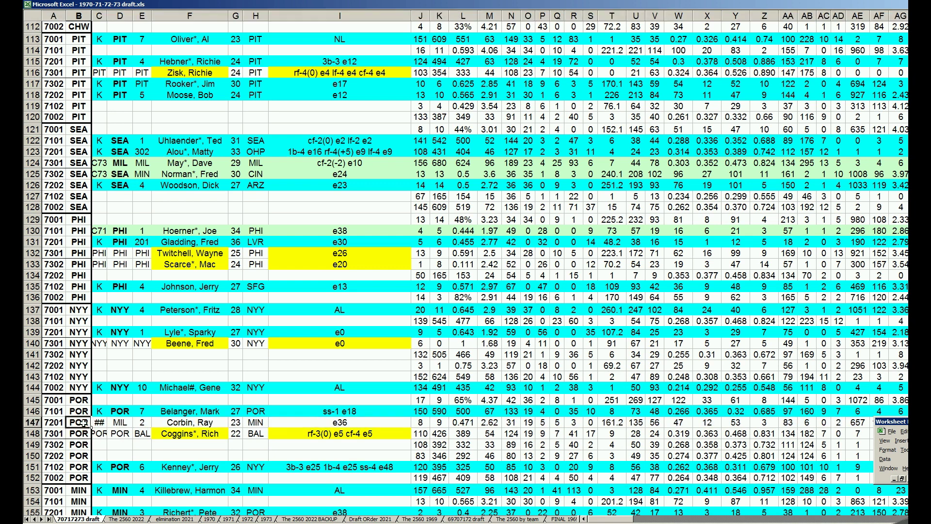
scroll(85, 429, "down", 1)
left_click(80, 466)
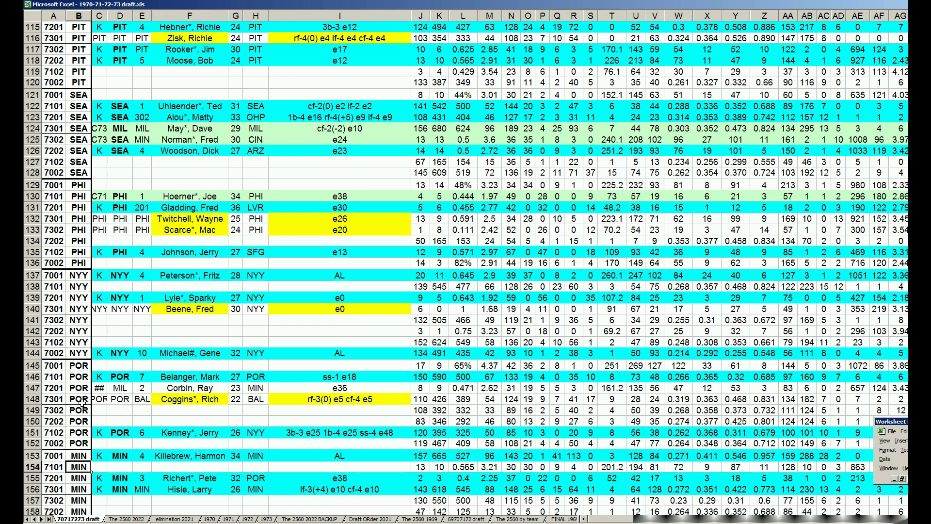
left_click(186, 388)
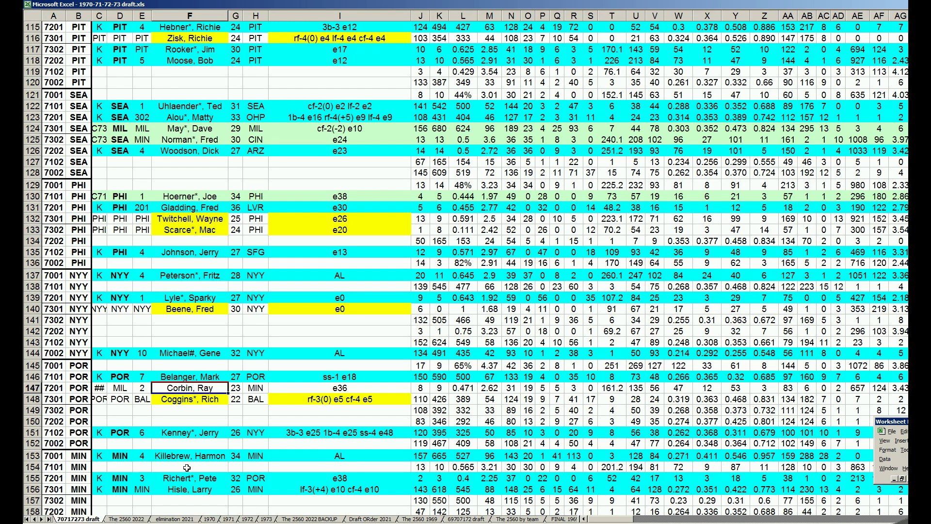
left_click(60, 387)
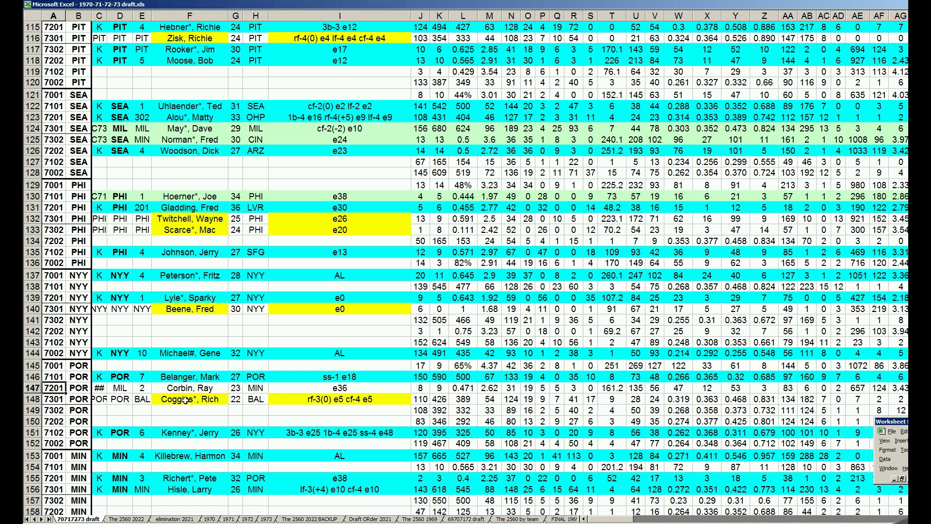
left_click(196, 389)
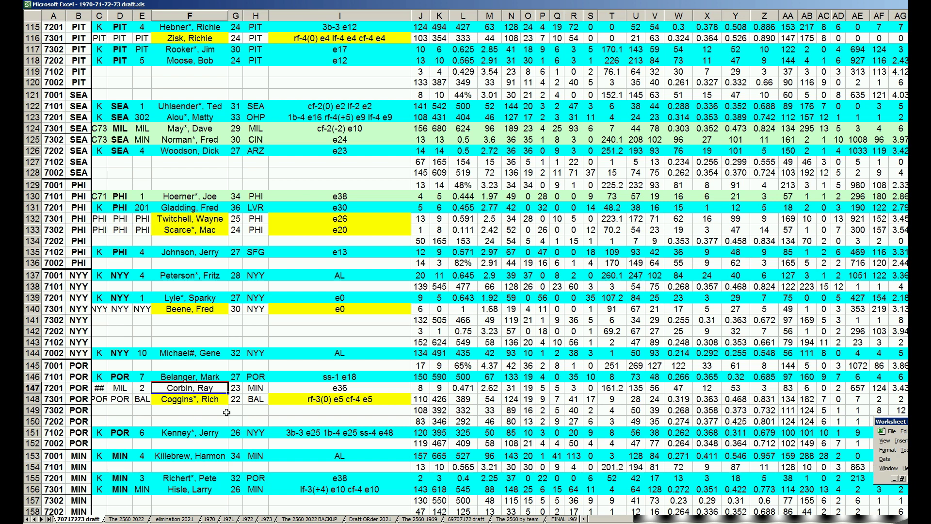
left_click(495, 389)
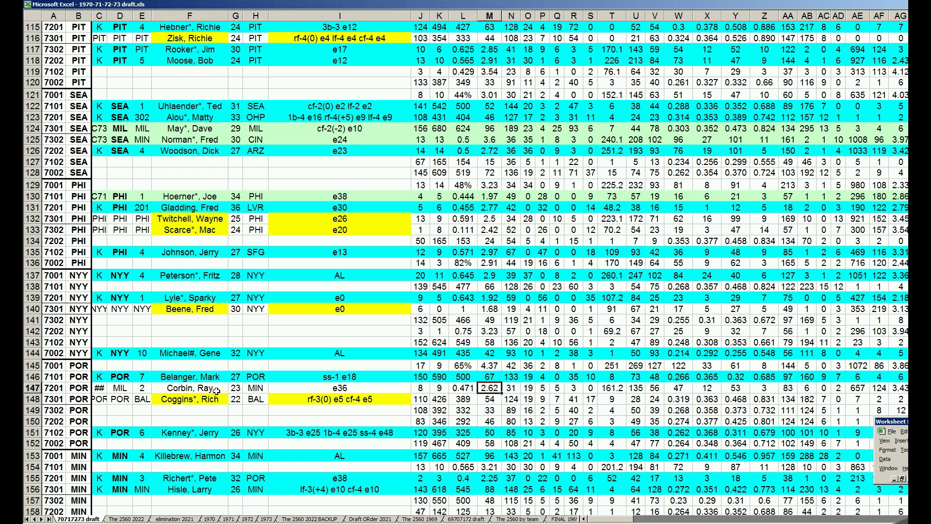
left_click(79, 389)
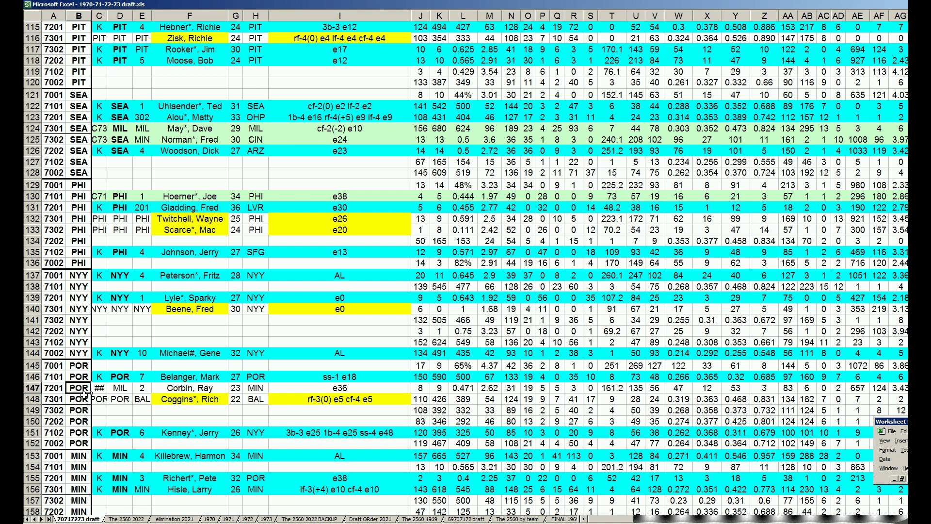
left_click(75, 422)
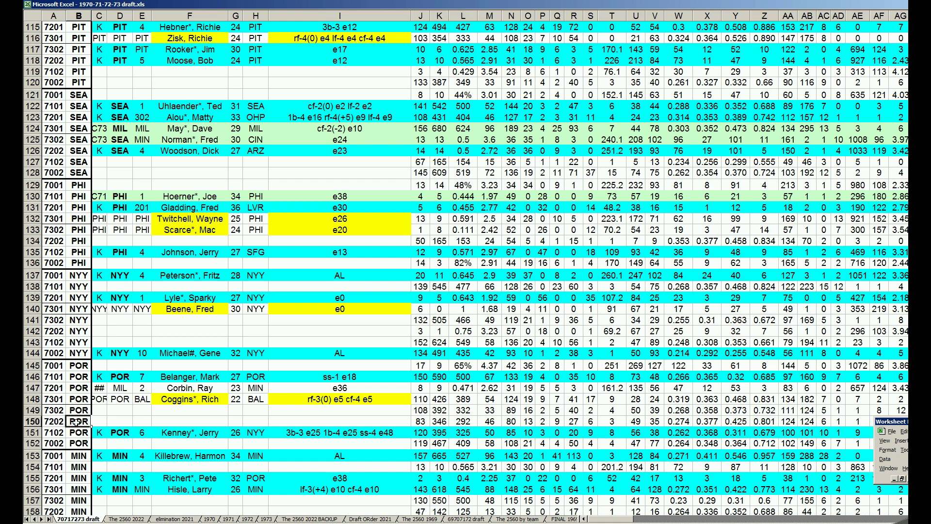
scroll(76, 421, "down", 1)
scroll(75, 422, "down", 1)
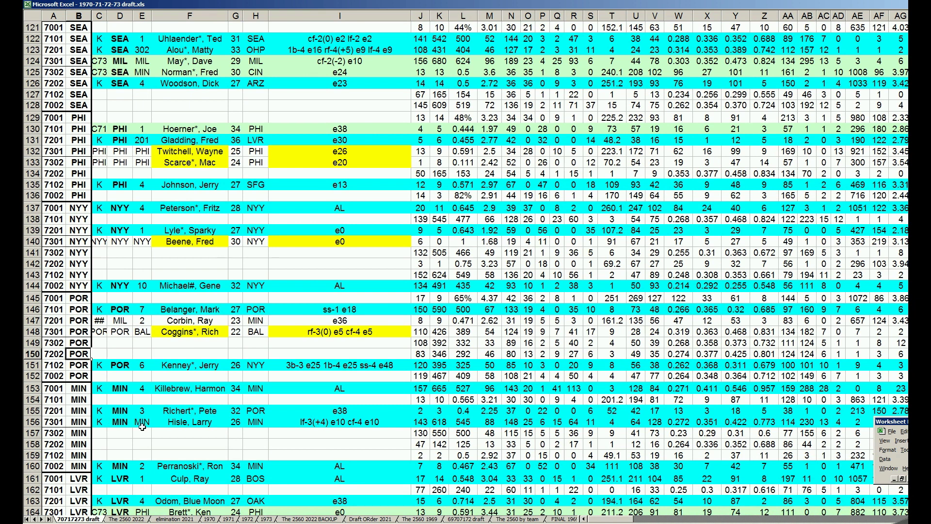
left_click(208, 412)
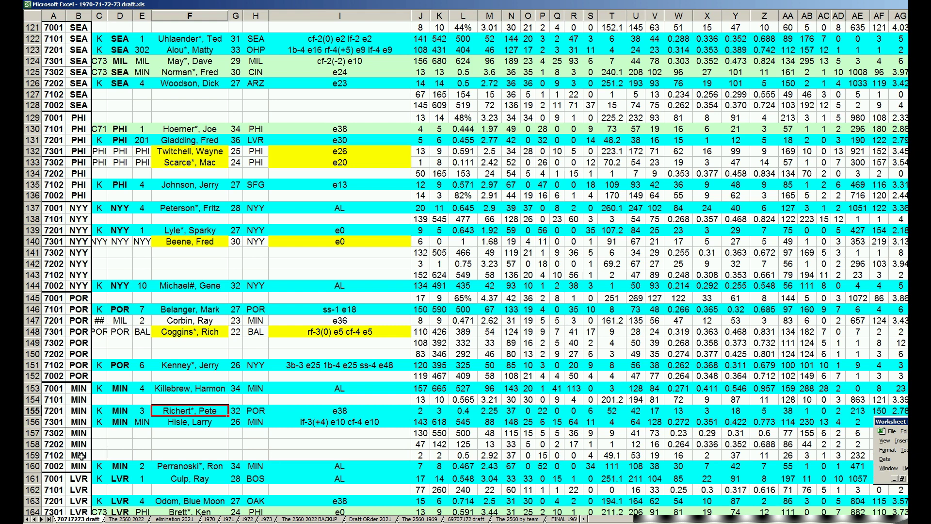
left_click(75, 422)
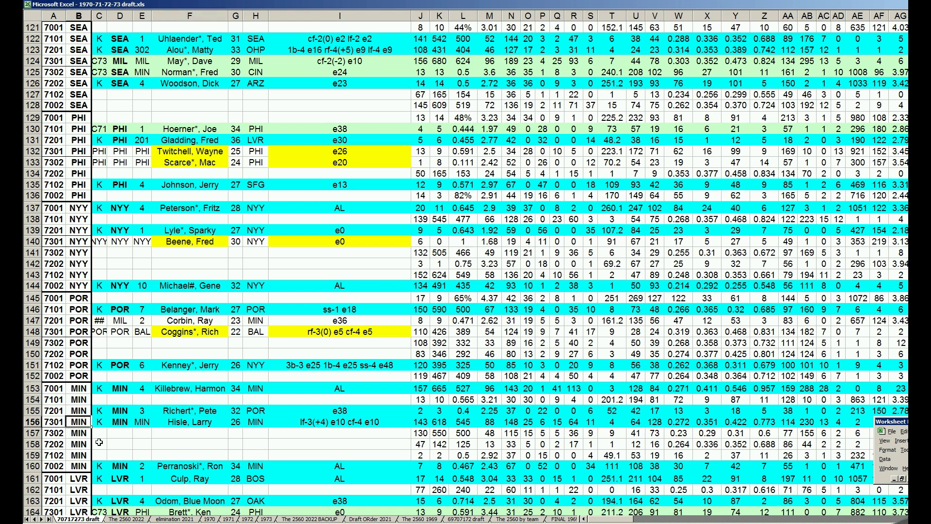
scroll(99, 443, "down", 1)
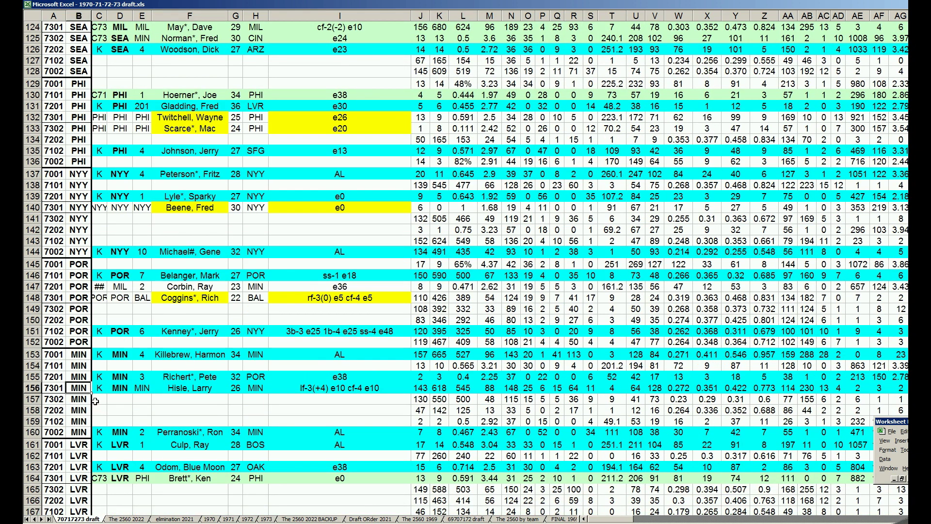
scroll(95, 401, "down", 2)
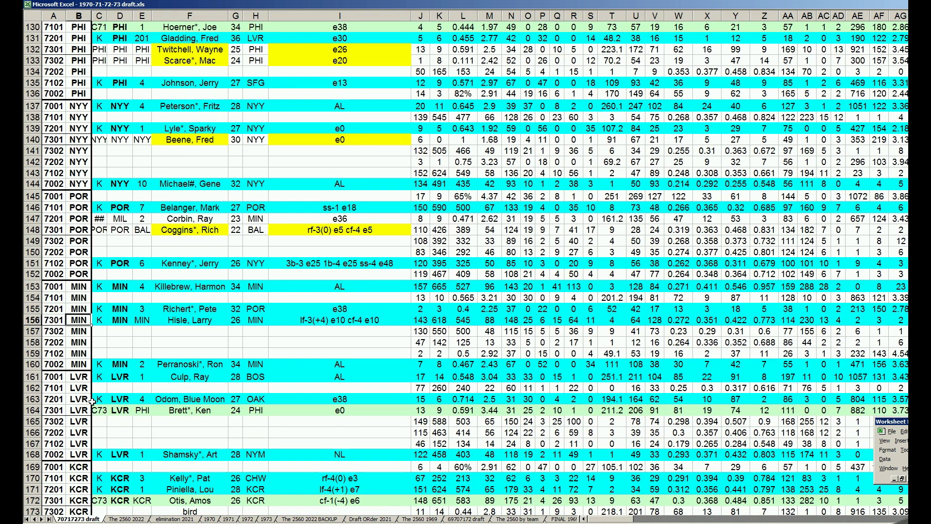
left_click(81, 378)
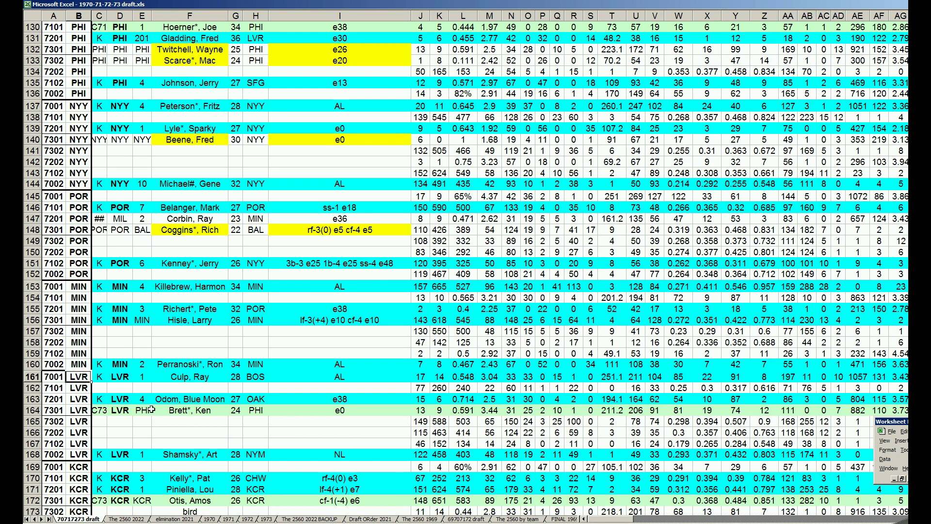
left_click(212, 379)
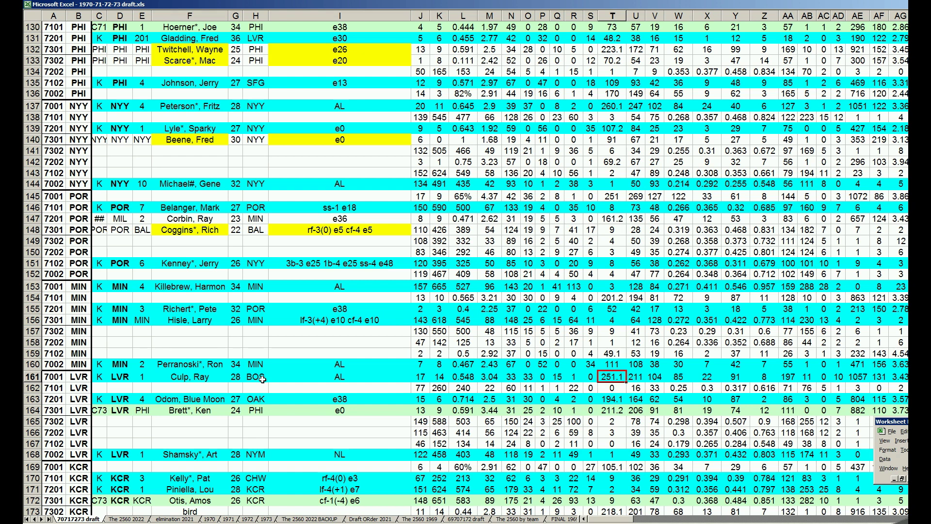
left_click(203, 381)
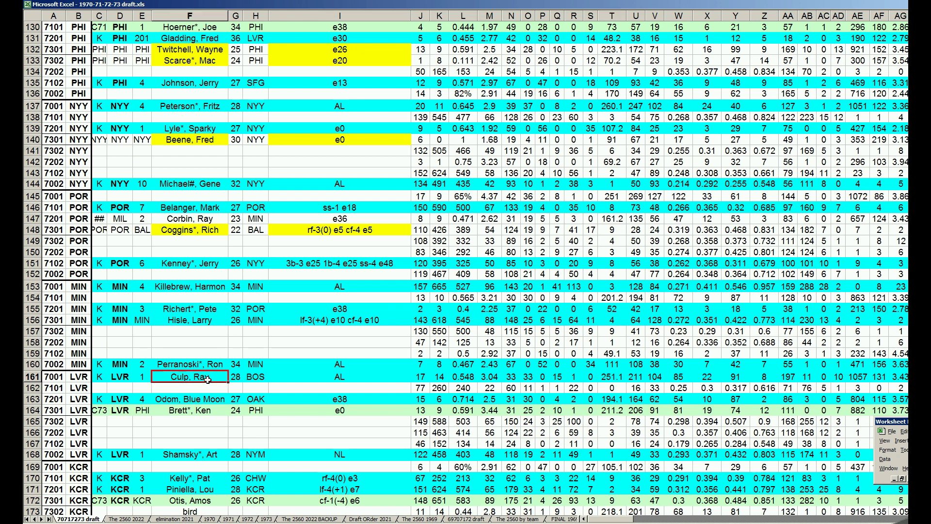
left_click(219, 457)
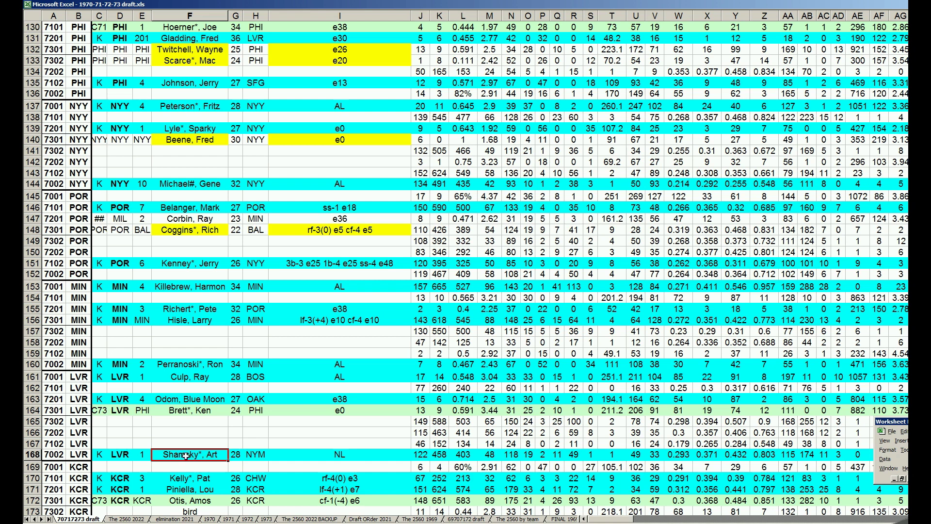
left_click(81, 478)
scroll(83, 478, "down", 1)
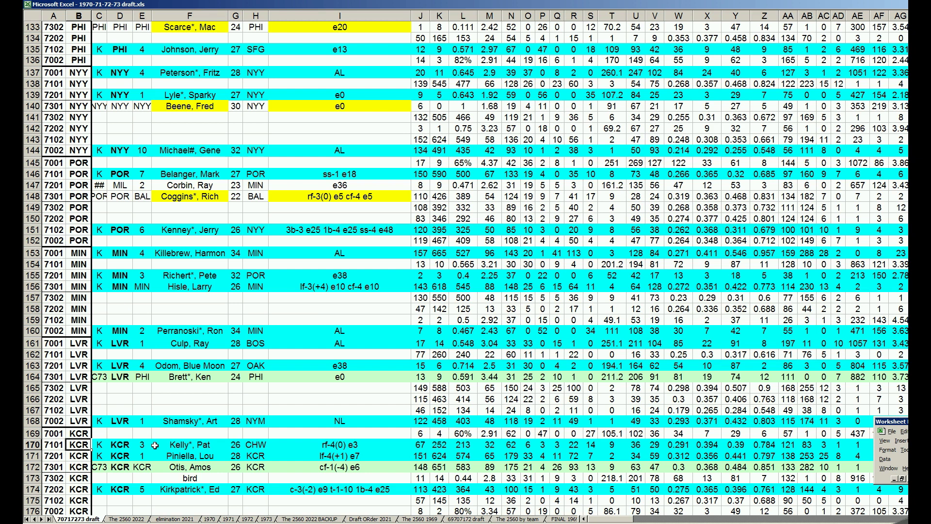
scroll(155, 446, "down", 1)
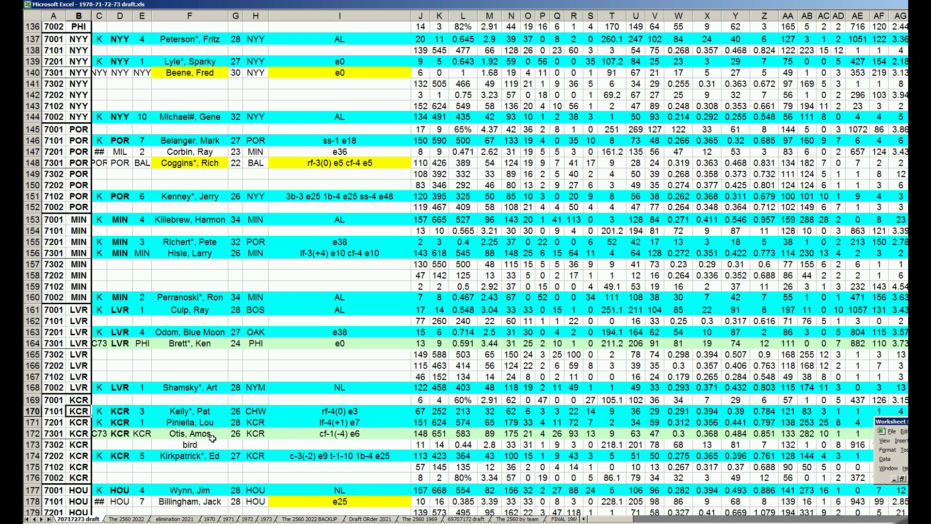
left_click(206, 412)
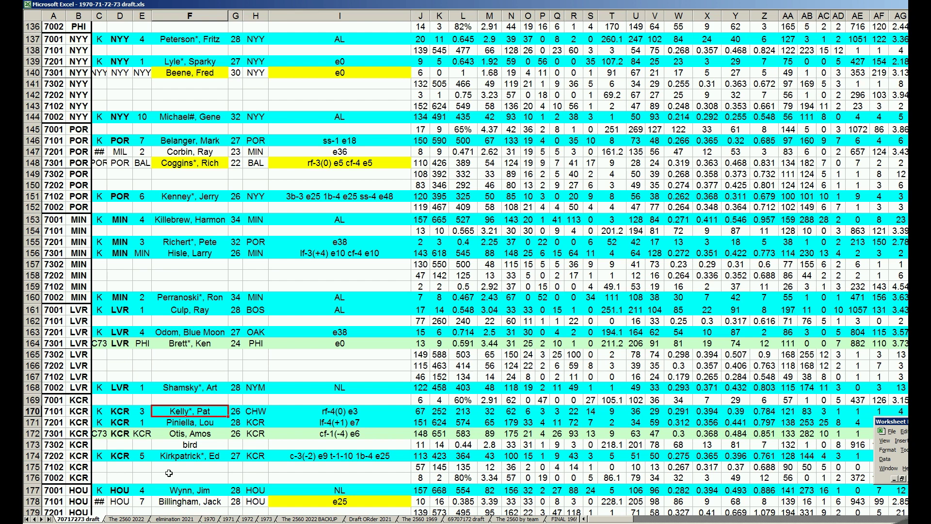
left_click(78, 412)
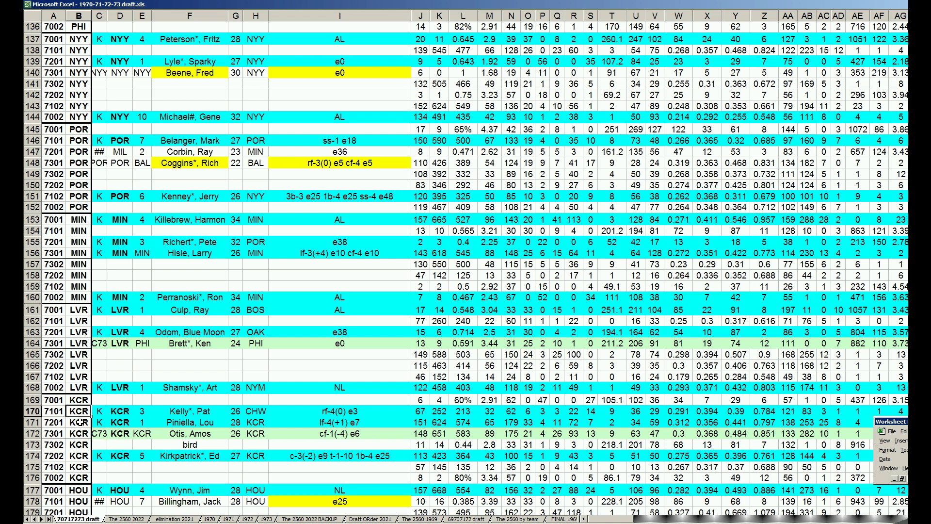
left_click(79, 422)
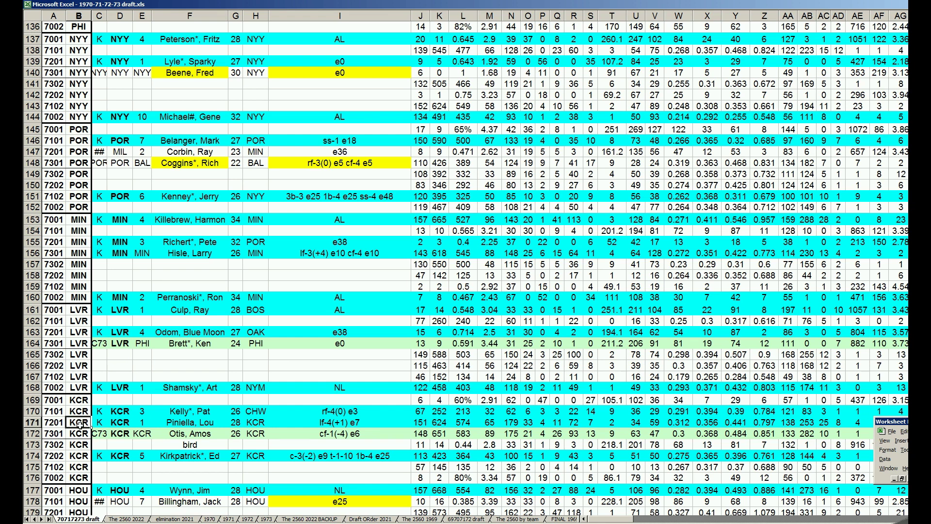
scroll(79, 422, "down", 2)
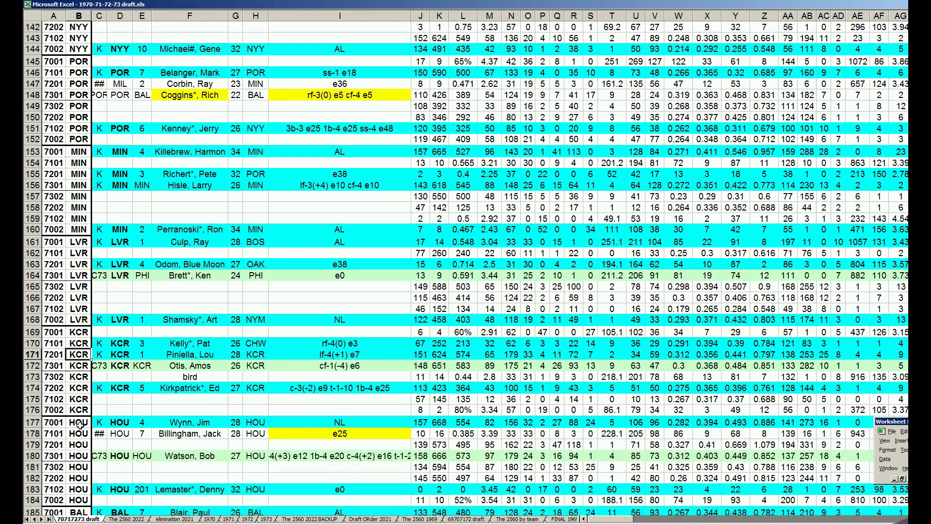
left_click(75, 384)
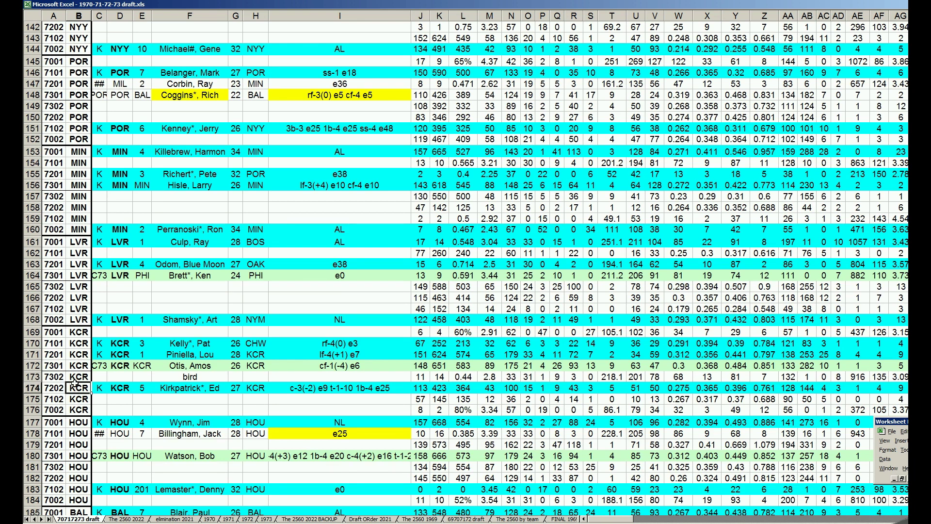
scroll(75, 384, "down", 1)
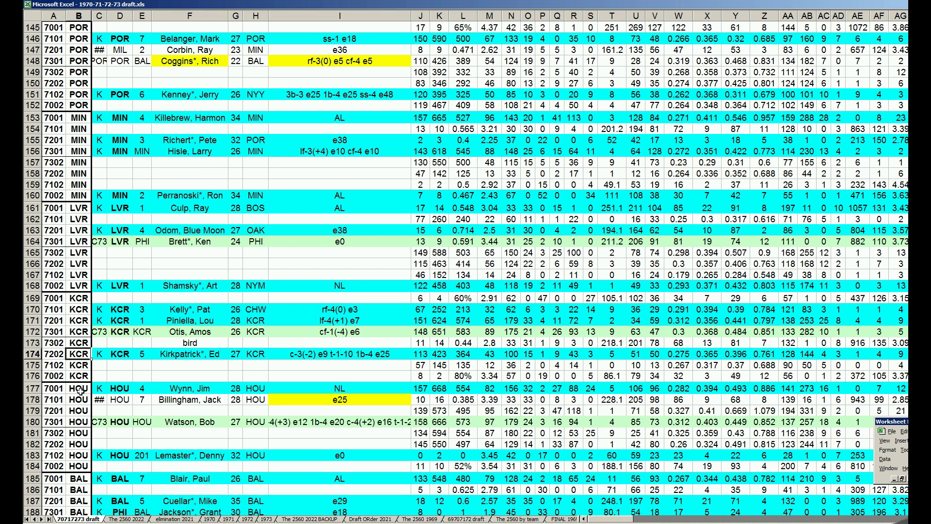
left_click(79, 390)
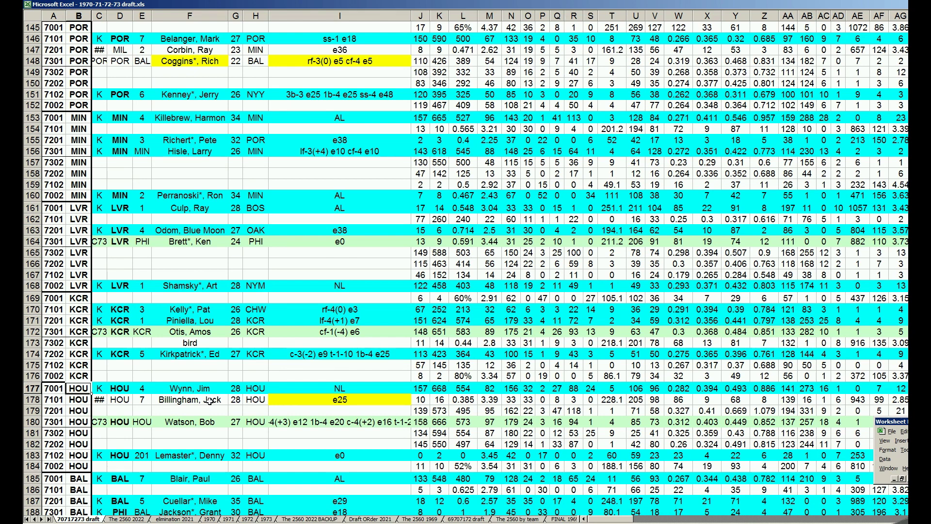
scroll(210, 400, "down", 9)
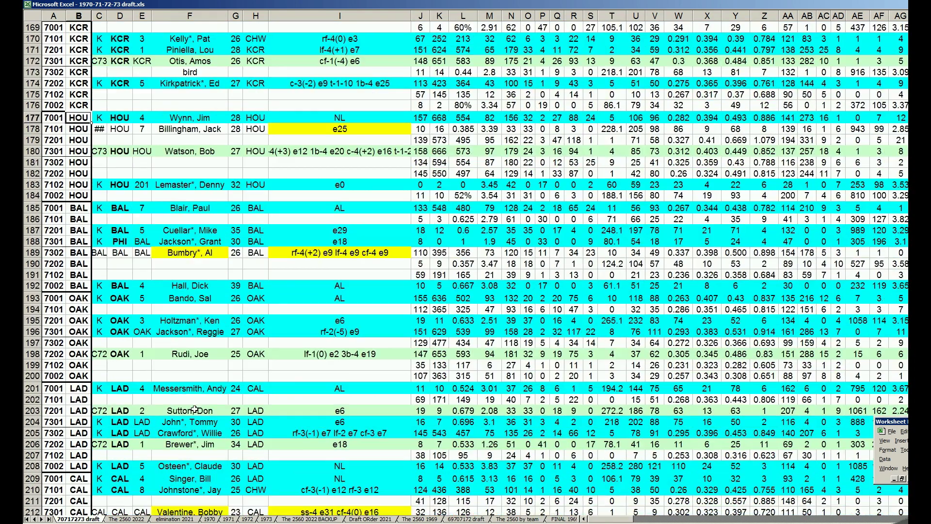
scroll(194, 410, "down", 3)
scroll(194, 410, "up", 6)
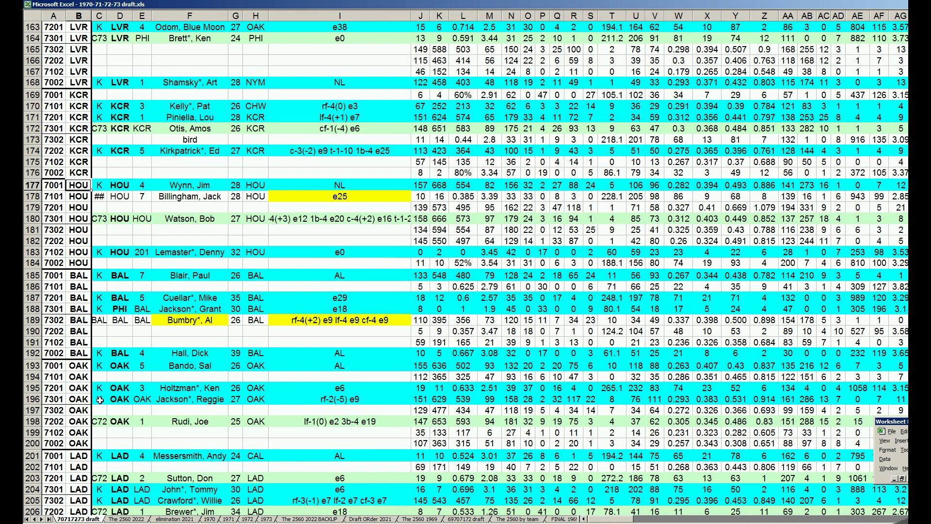
scroll(125, 301, "up", 2)
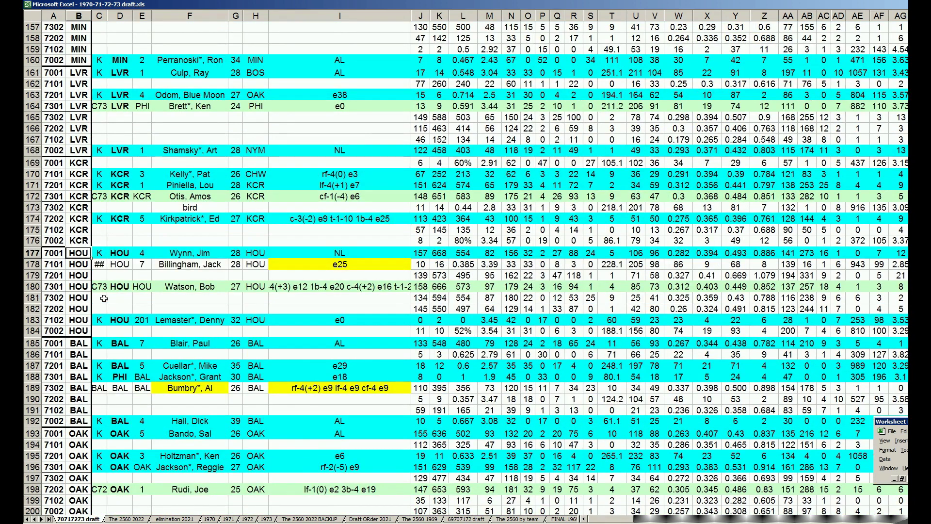
left_click(207, 264)
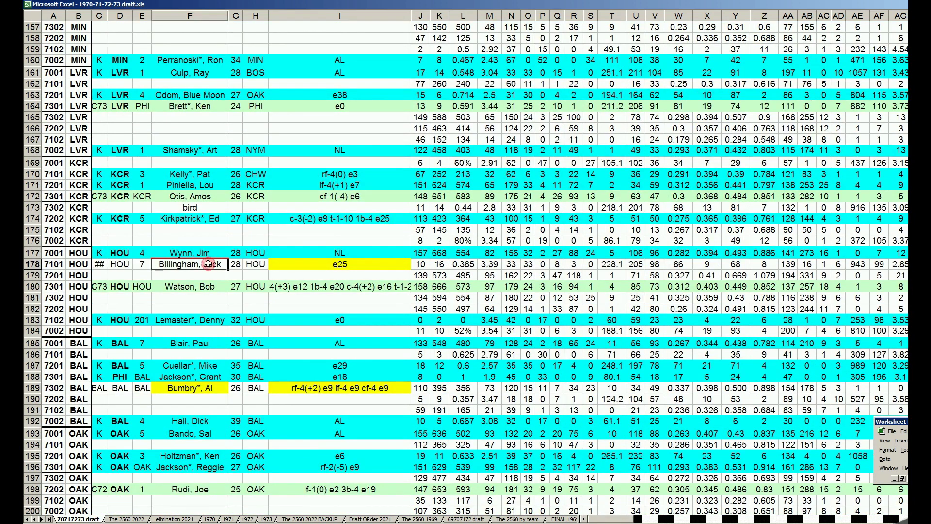
left_click(59, 265)
left_click(82, 265)
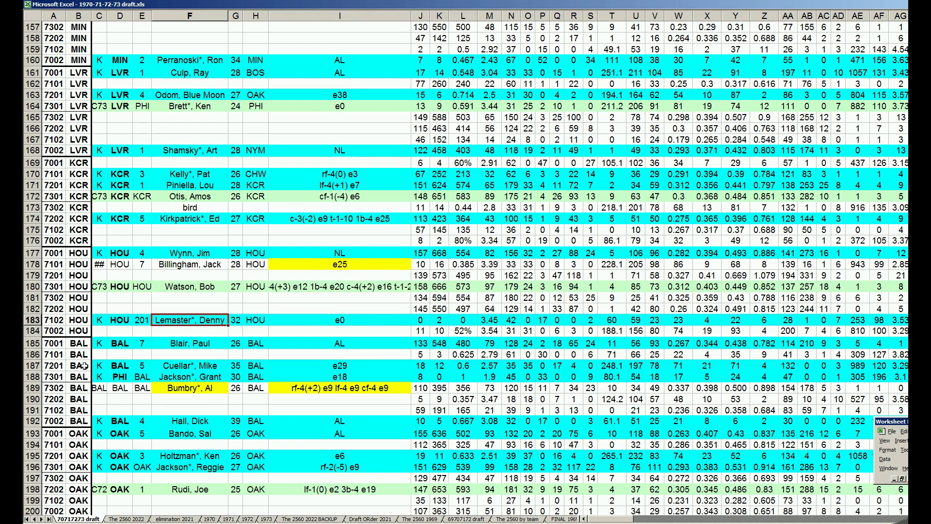
left_click(183, 370)
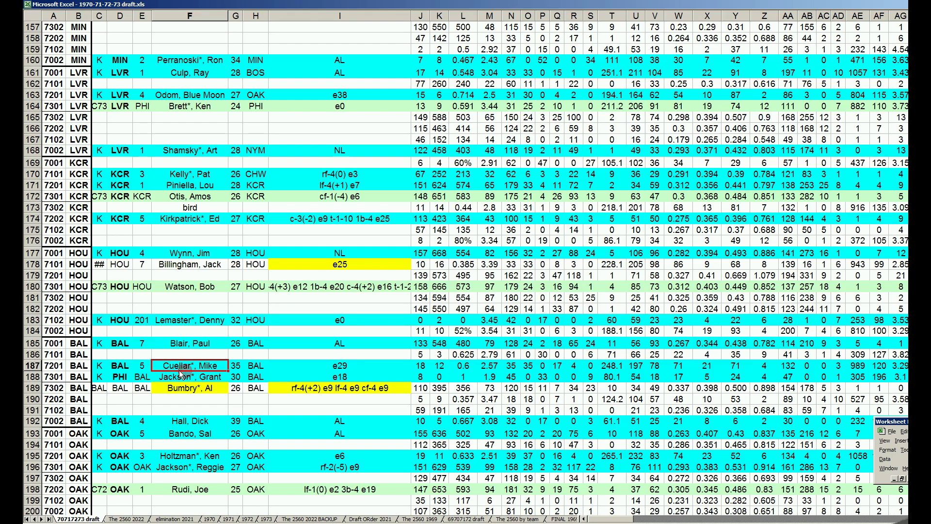
left_click(83, 344)
scroll(138, 360, "down", 1)
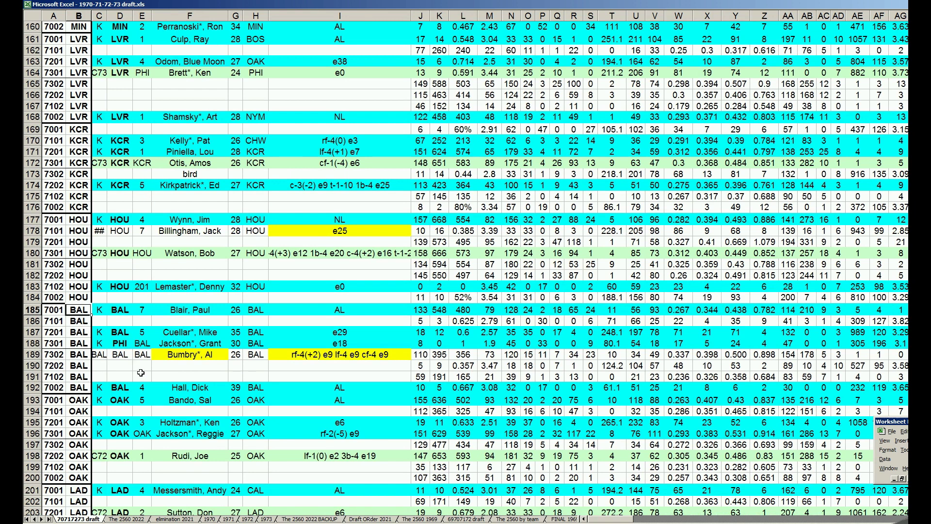
left_click(173, 309)
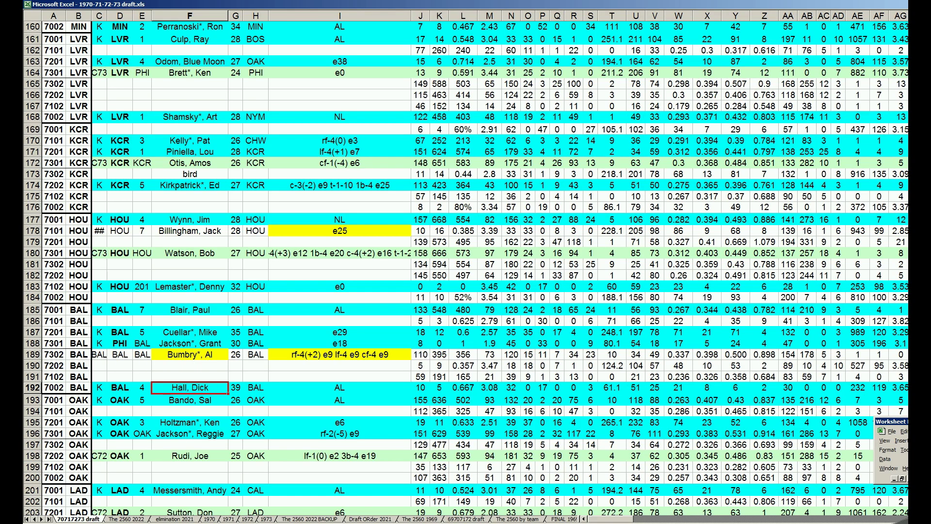
left_click(213, 345)
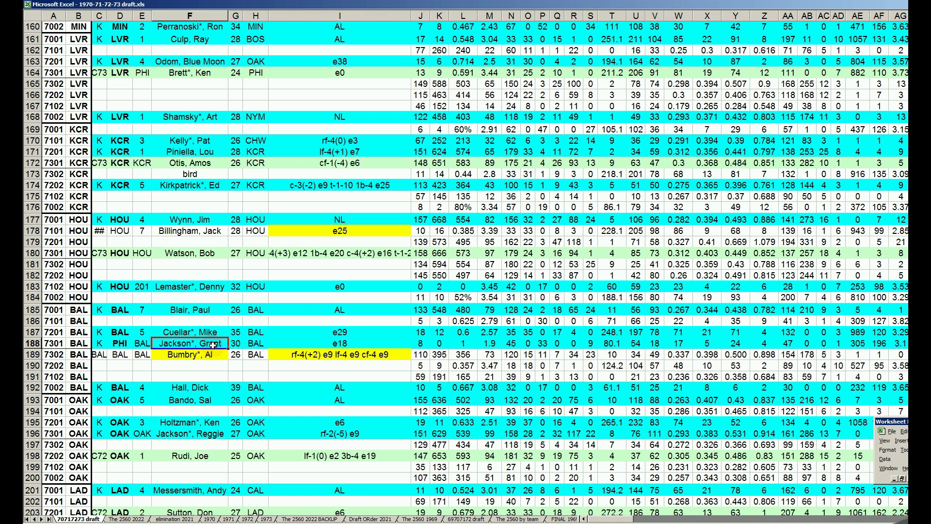
left_click(203, 388)
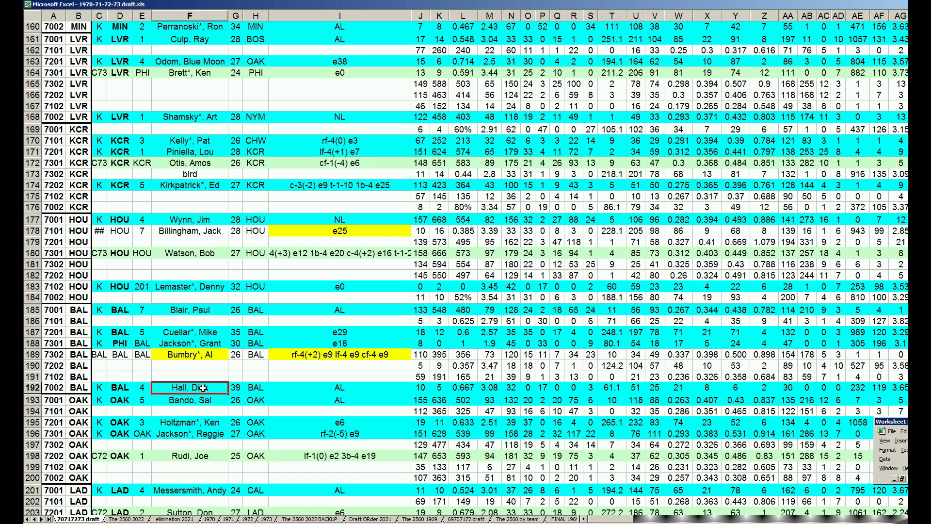
left_click(192, 333)
left_click(198, 344)
left_click(215, 387)
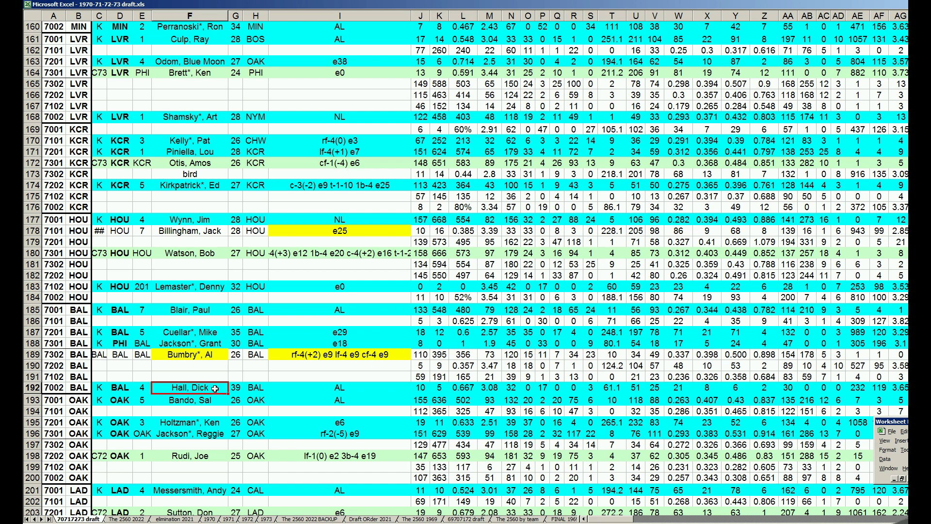
left_click(492, 388)
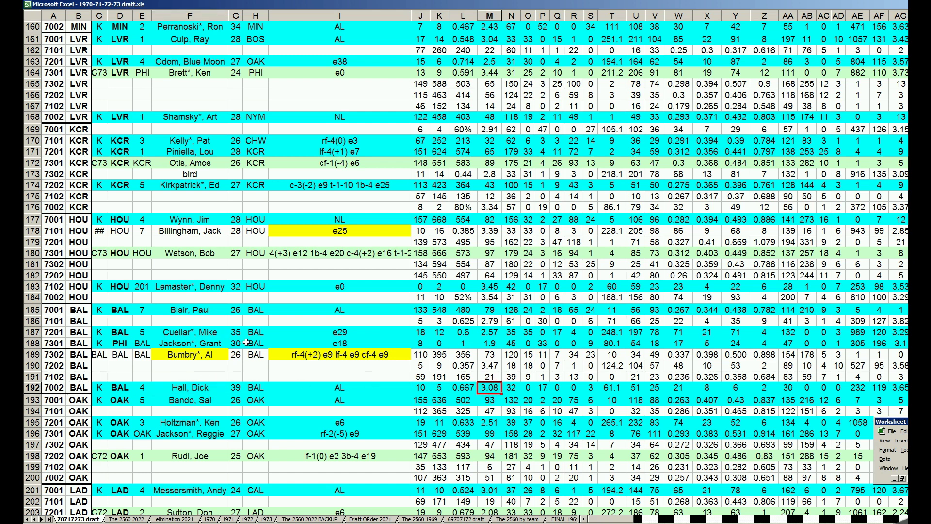
left_click(79, 388)
scroll(110, 372, "down", 1)
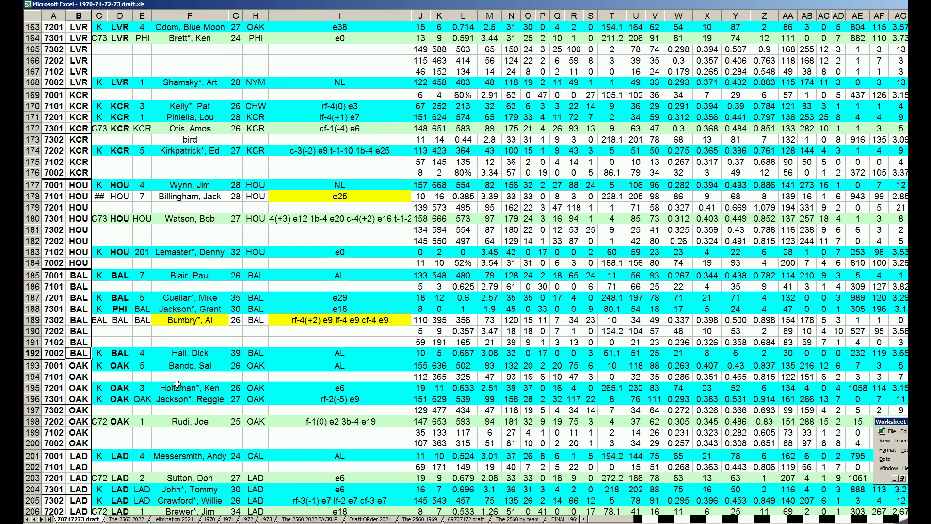
scroll(177, 385, "down", 1)
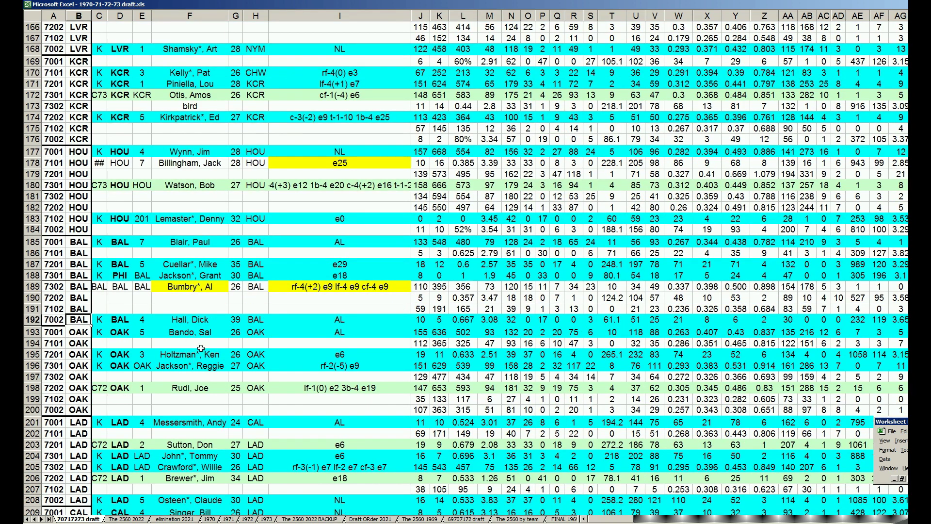
left_click(202, 332)
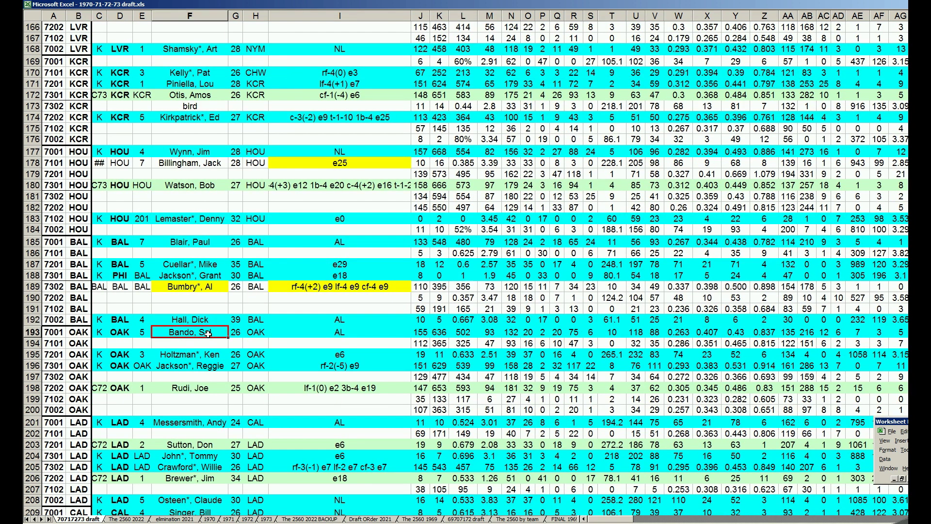
left_click(195, 368)
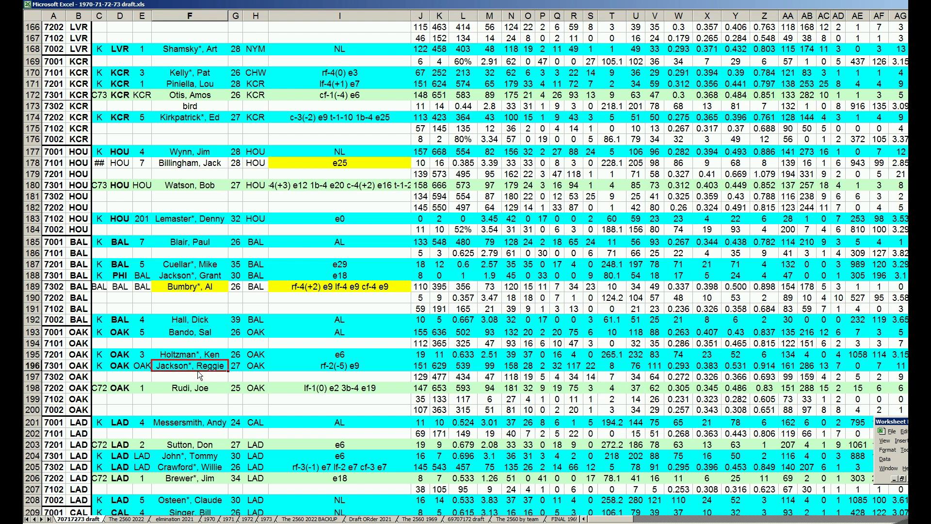
left_click(216, 354)
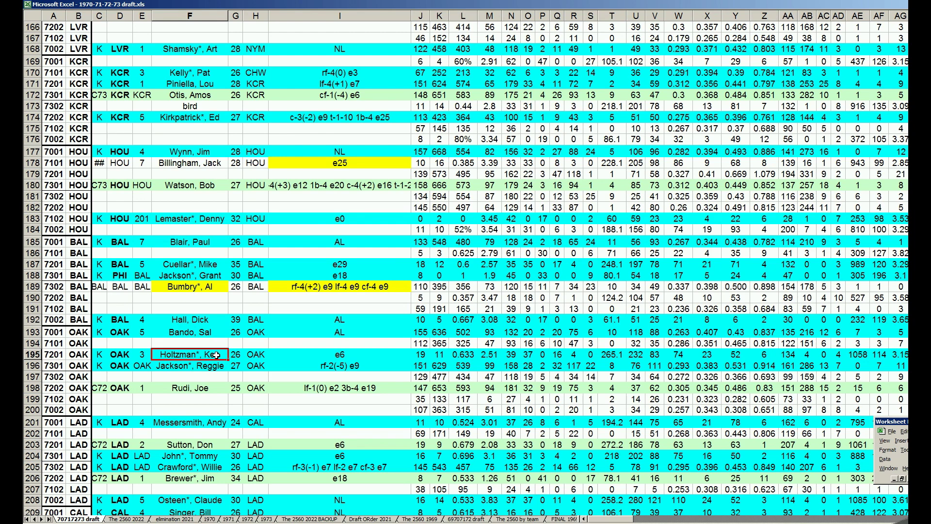
left_click(191, 334)
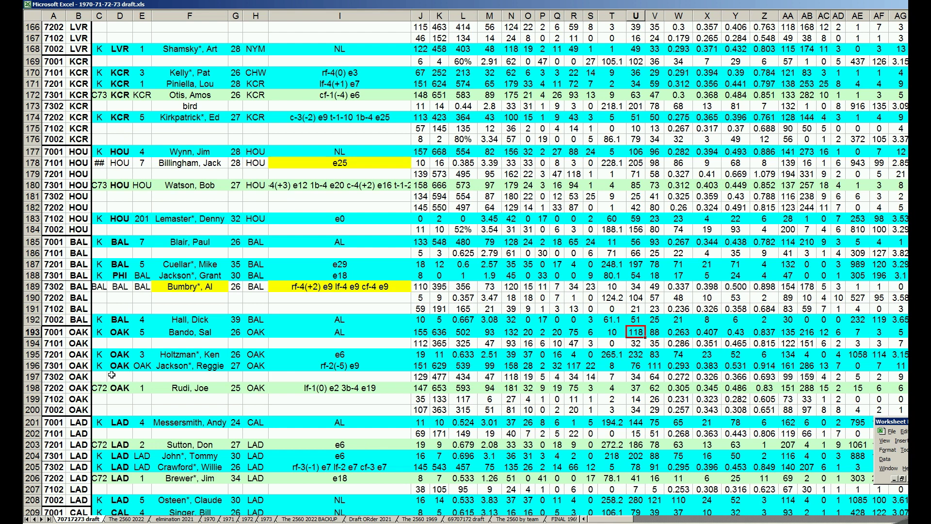
left_click(84, 367)
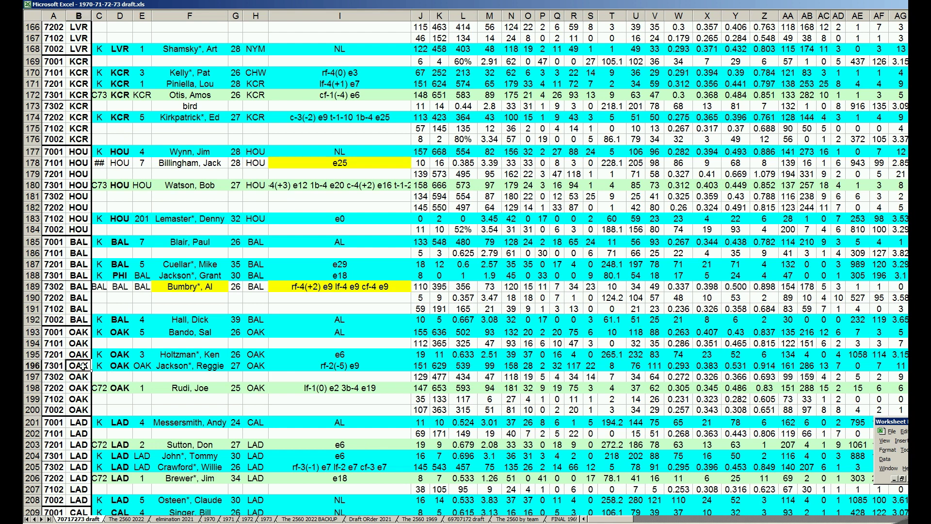
scroll(84, 367, "down", 2)
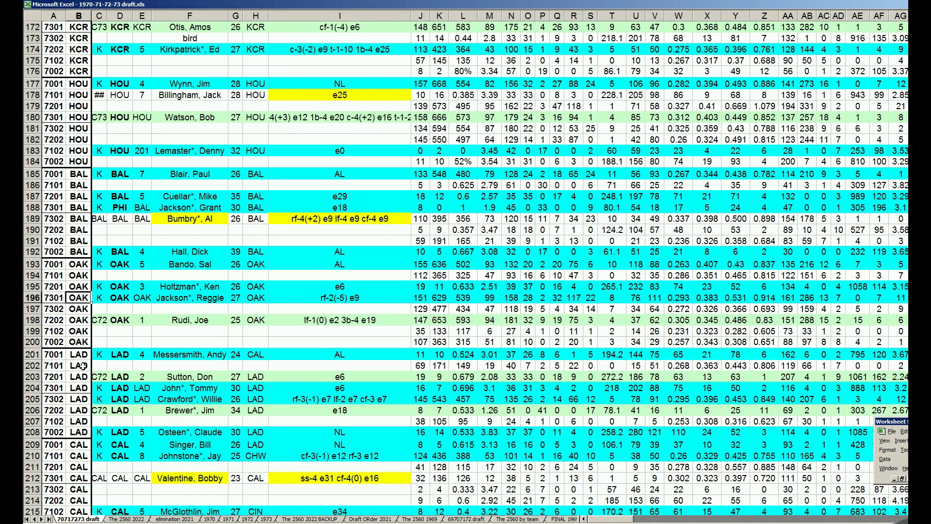
scroll(83, 367, "down", 1)
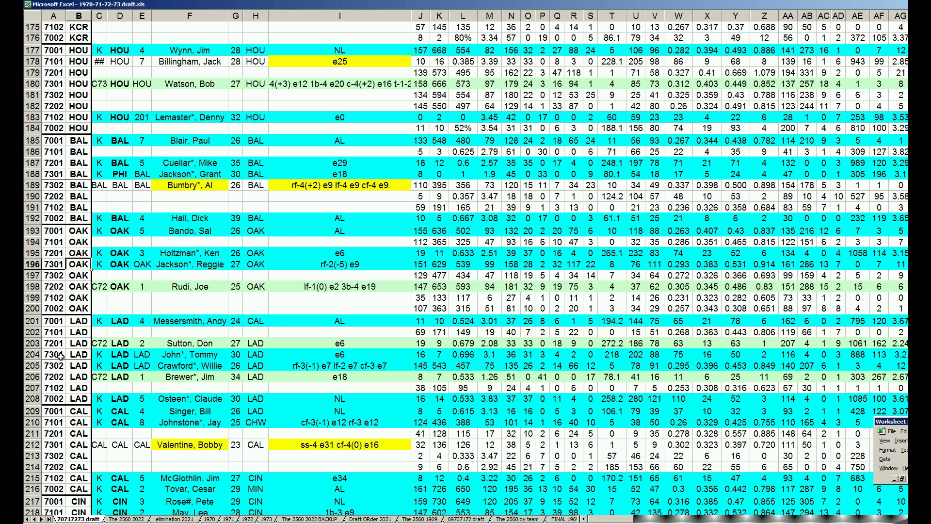
left_click(192, 356)
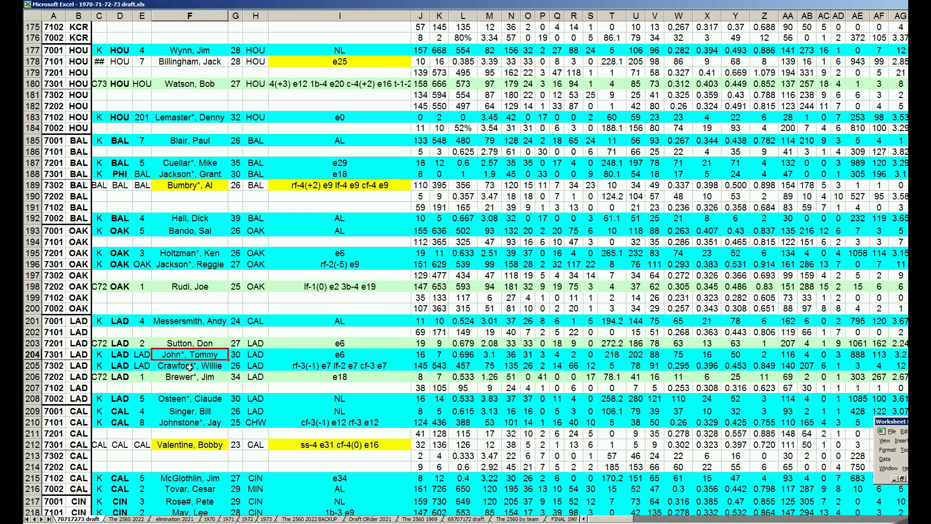
left_click(189, 368)
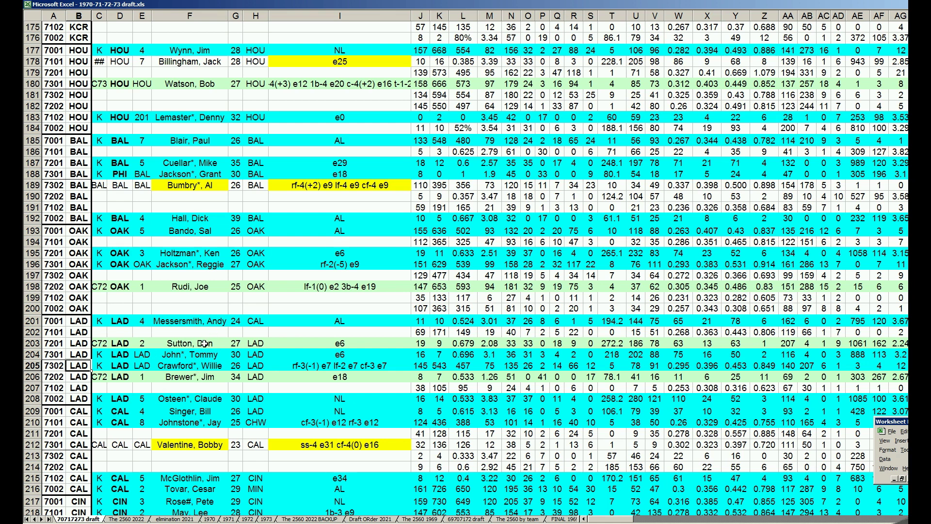
left_click(198, 322)
left_click(197, 344)
left_click(197, 355)
left_click(194, 377)
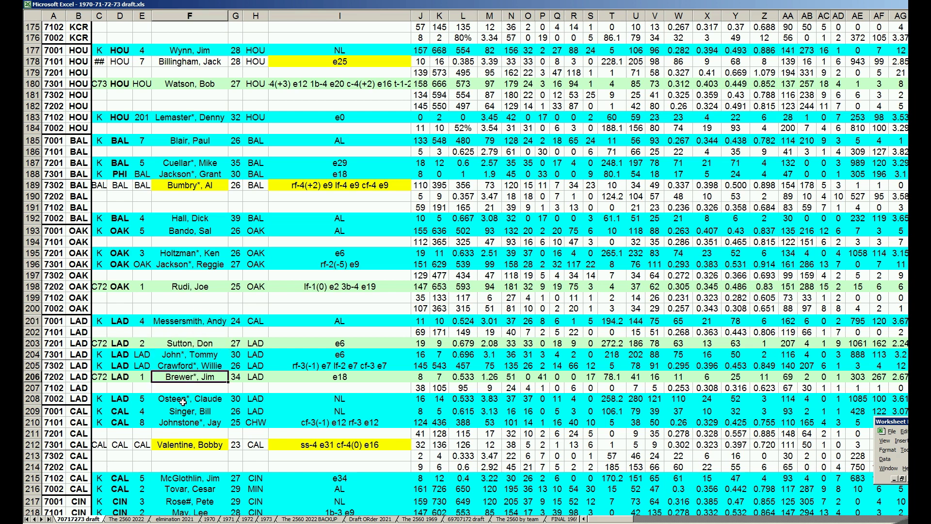
left_click(183, 400)
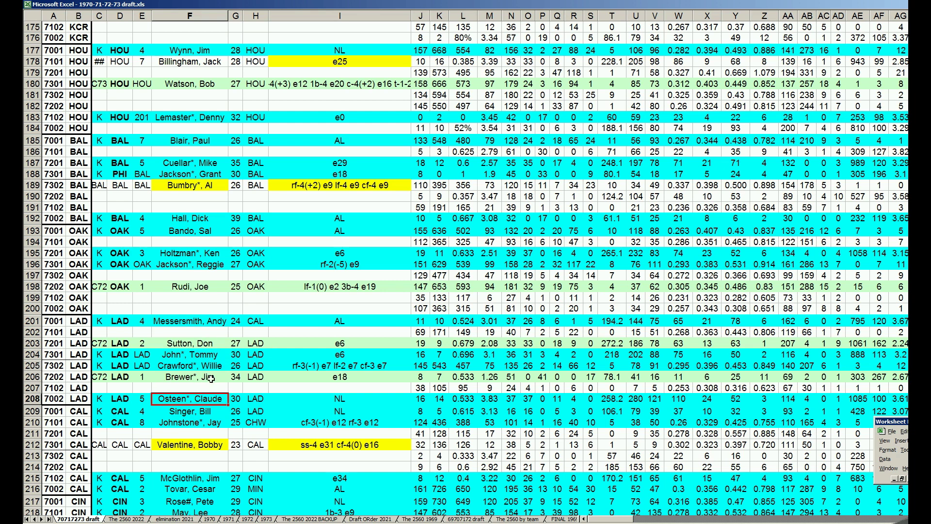
left_click(216, 364)
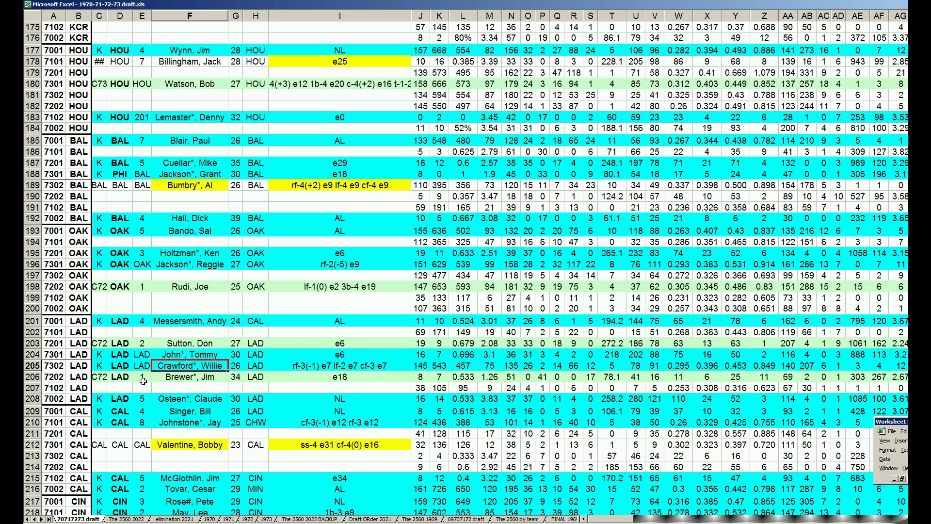
left_click(80, 399)
scroll(80, 399, "down", 2)
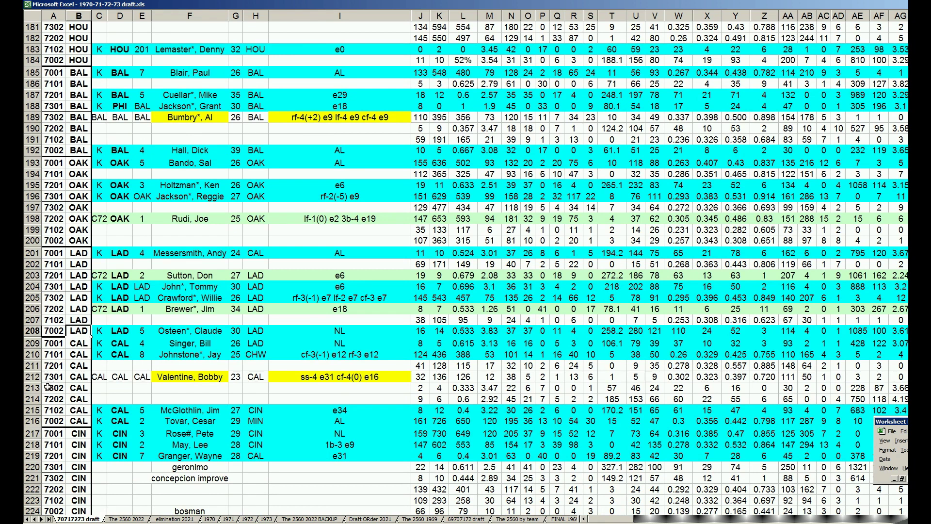
left_click(30, 377)
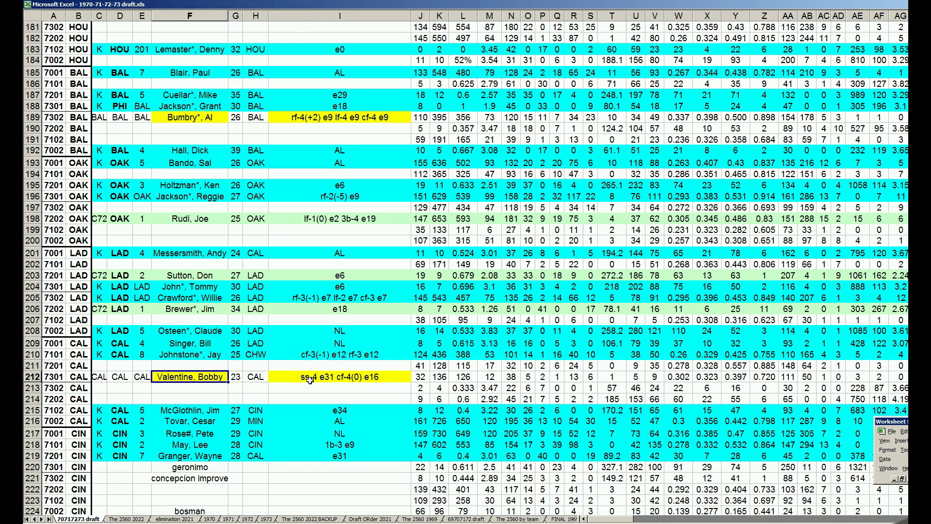
left_click(310, 380)
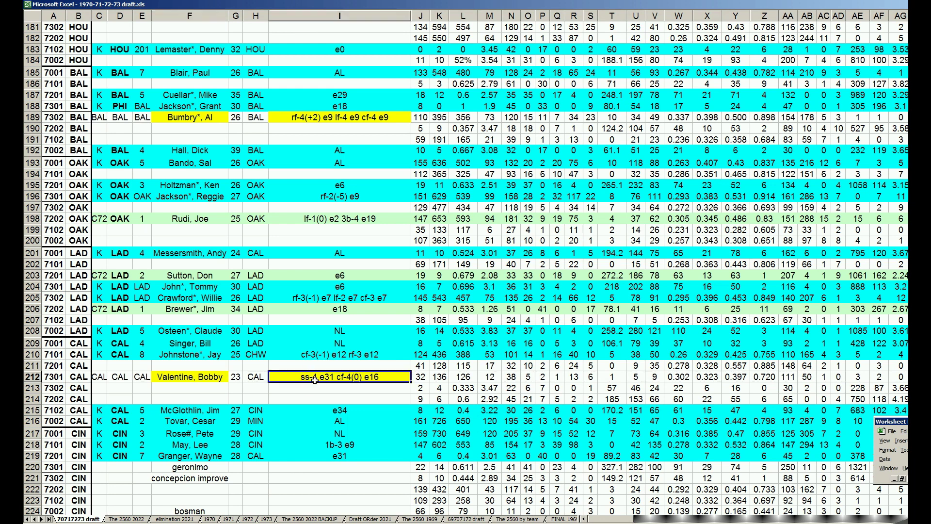
left_click(686, 378)
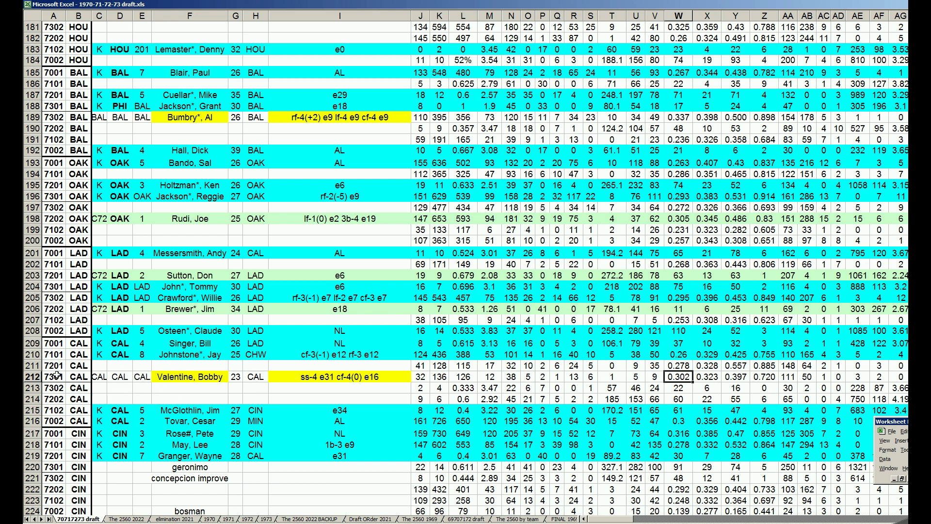
left_click(79, 399)
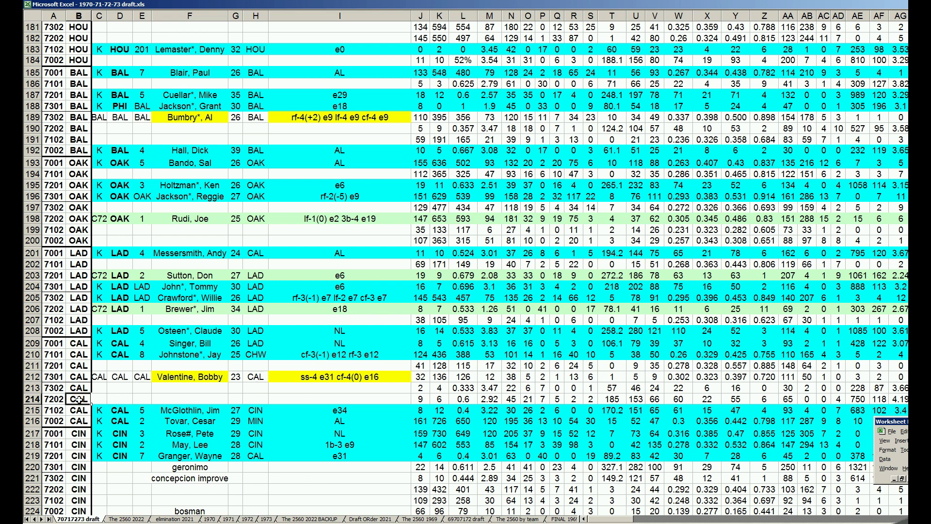
scroll(80, 399, "down", 1)
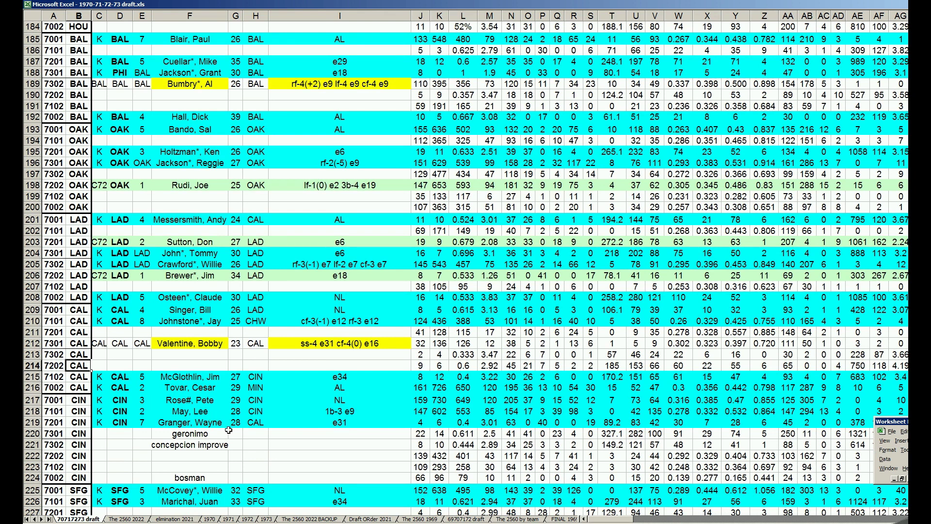
left_click(212, 425)
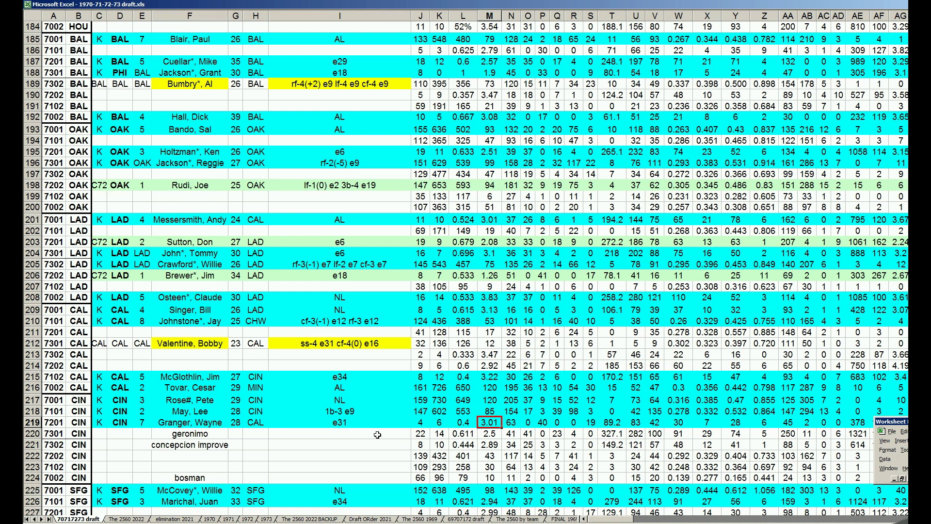
left_click(218, 423)
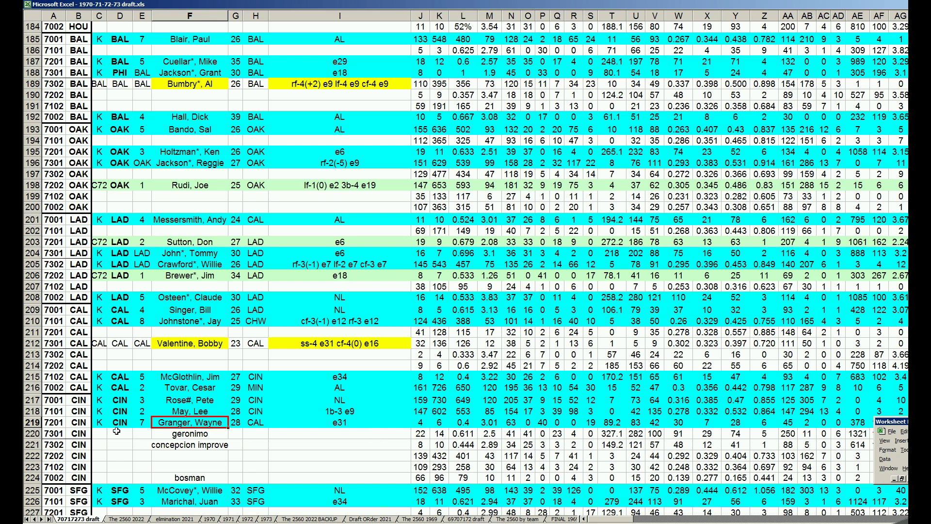
left_click(196, 434)
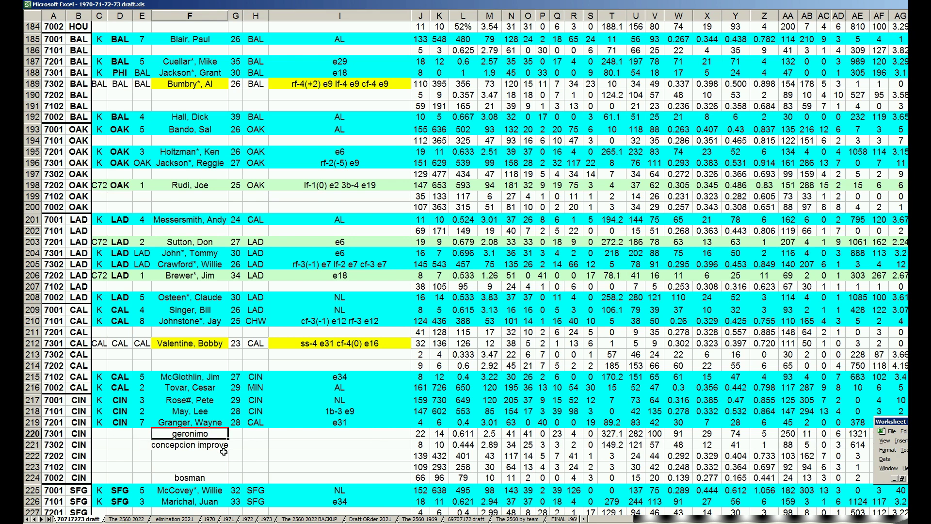
left_click(178, 447)
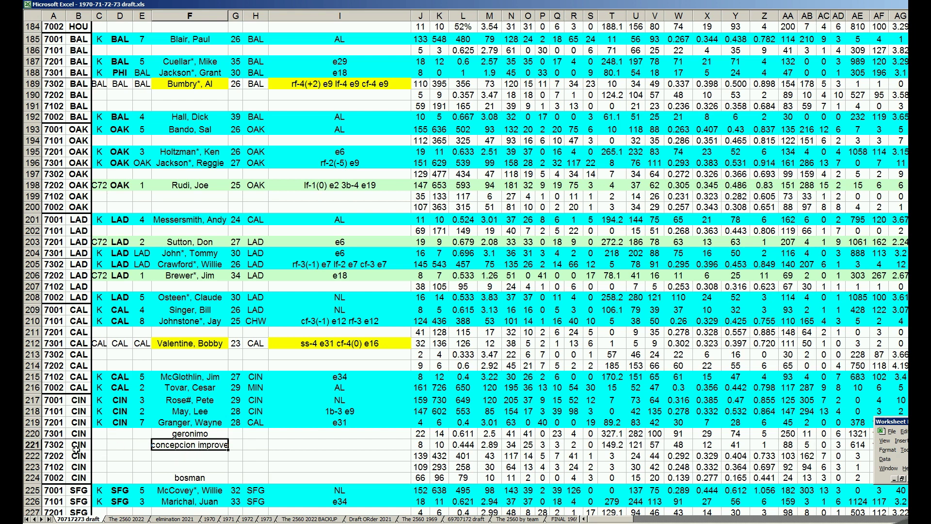
left_click(58, 445)
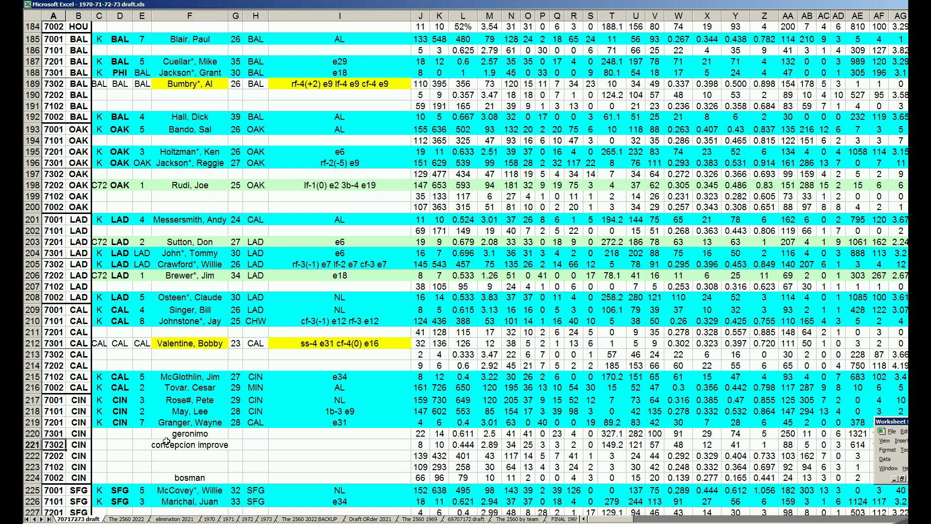
left_click(80, 435)
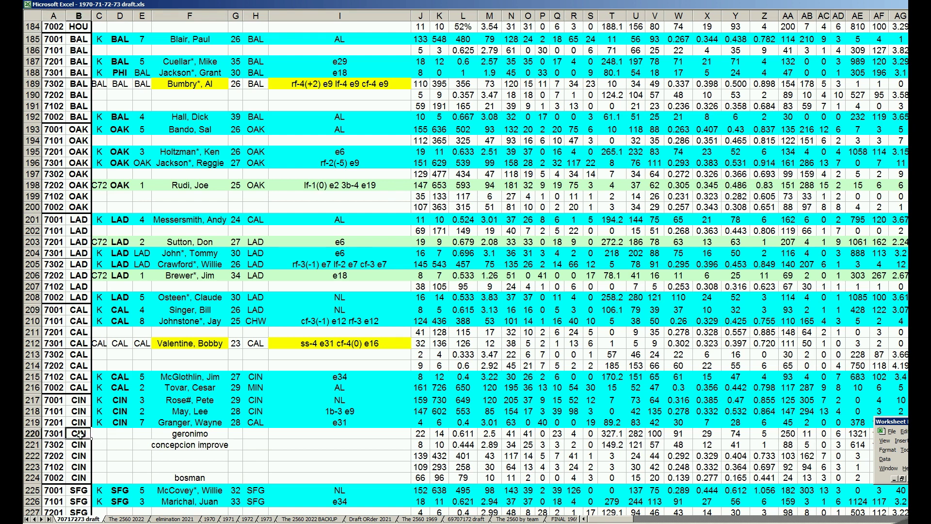
Inspect SFG's highlighted 7301 pick in row 228, its code and player name.
scroll(80, 434, "down", 1)
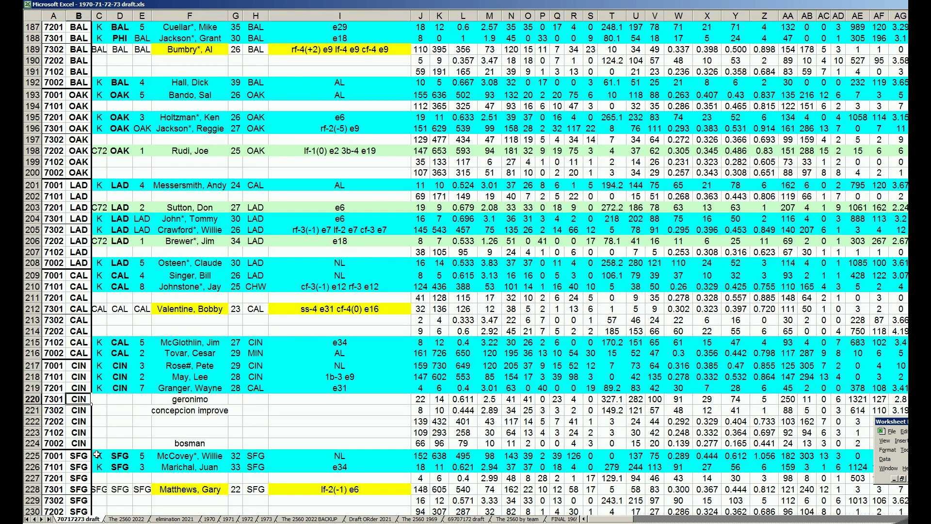
scroll(97, 455, "down", 1)
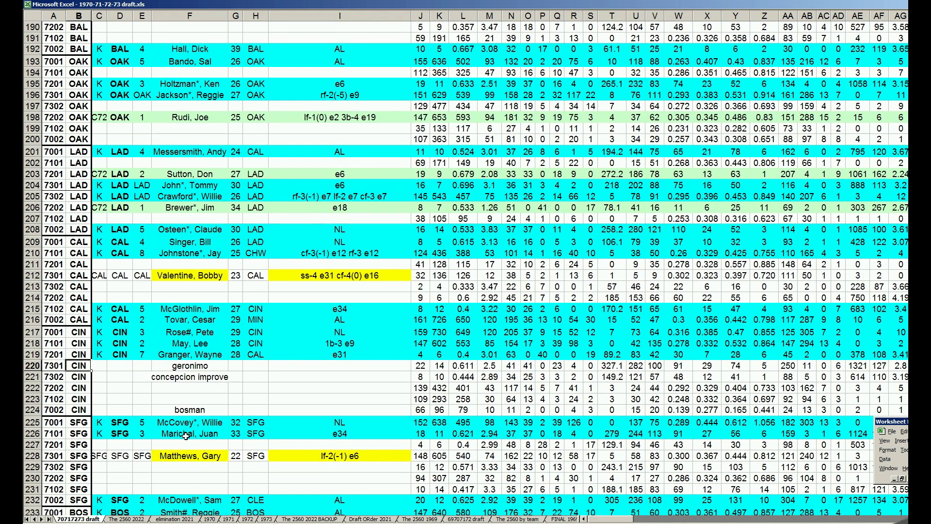
left_click(55, 457)
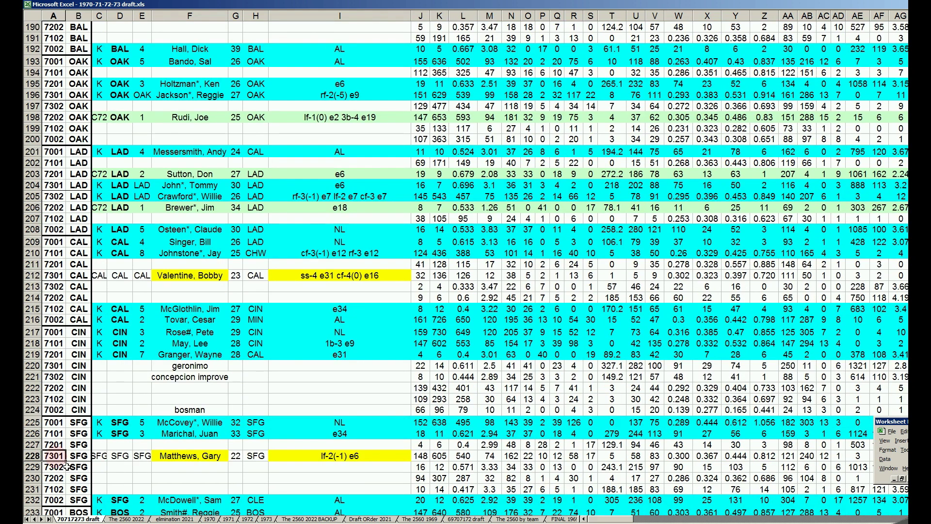
left_click(215, 459)
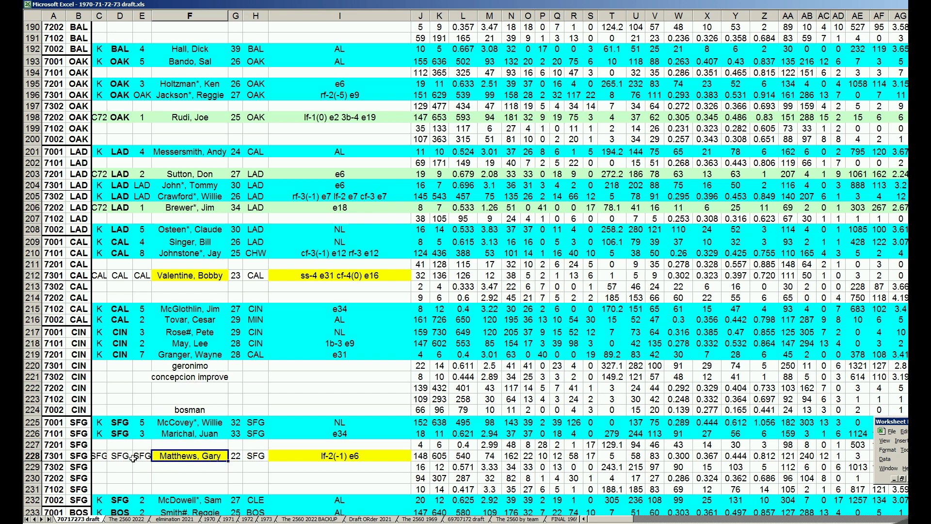
left_click(61, 456)
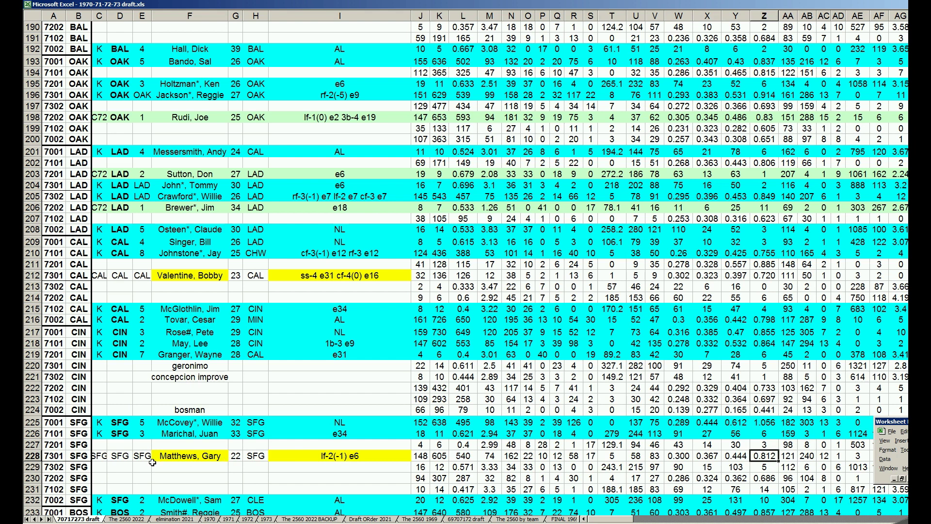
left_click(58, 456)
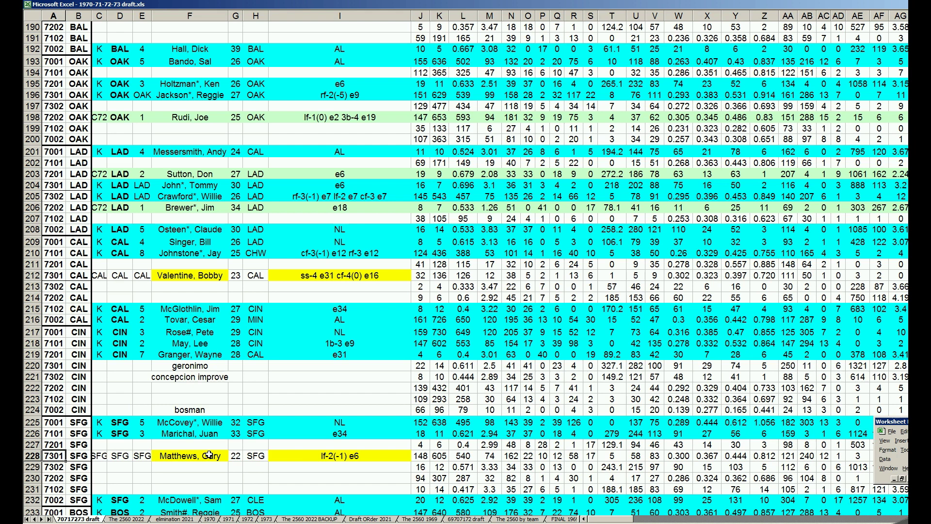
Check the SFG label in row 228, then BOS's players in rows 235 and 236.
left_click(72, 456)
scroll(73, 458, "down", 1)
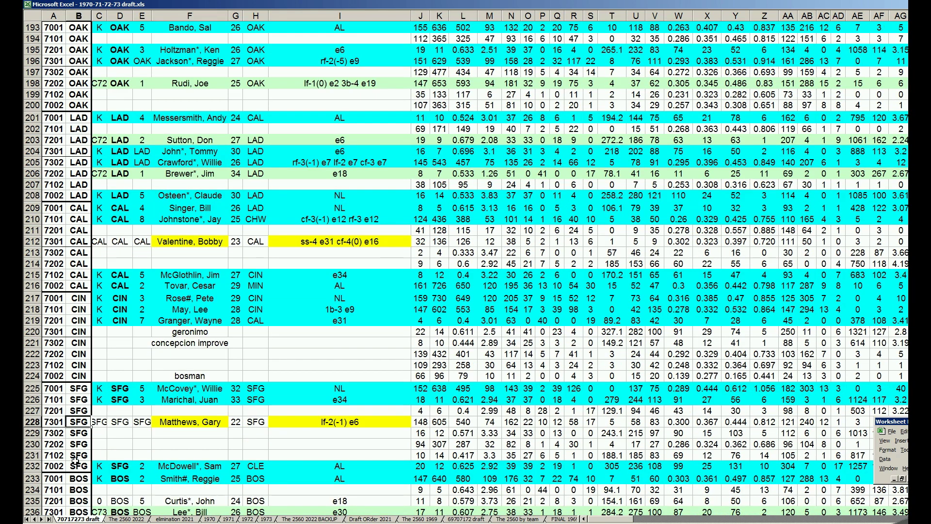
scroll(75, 461, "down", 3)
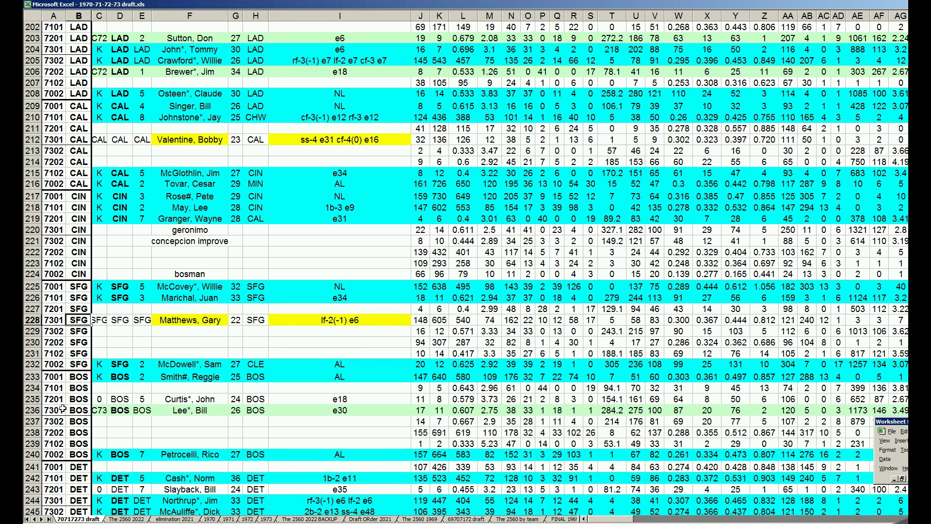
left_click(213, 398)
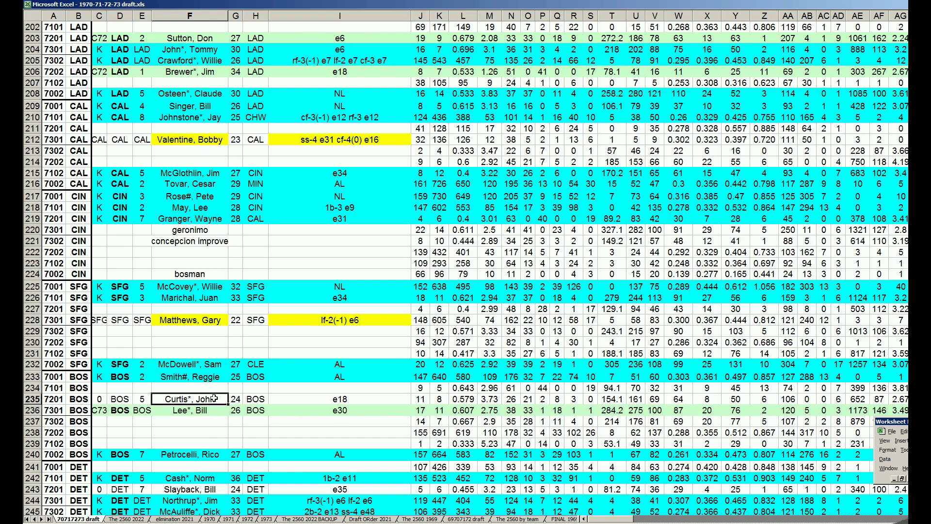
left_click(204, 412)
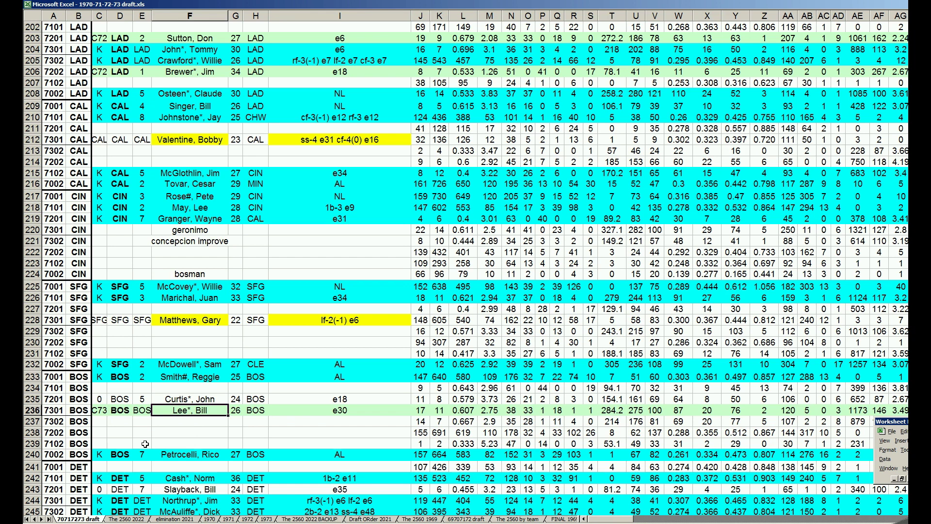
Review DET's pick row 243, its players in F242 and F243, and the 7202 code in row 246.
left_click(119, 443)
scroll(116, 444, "down", 1)
scroll(116, 445, "down", 2)
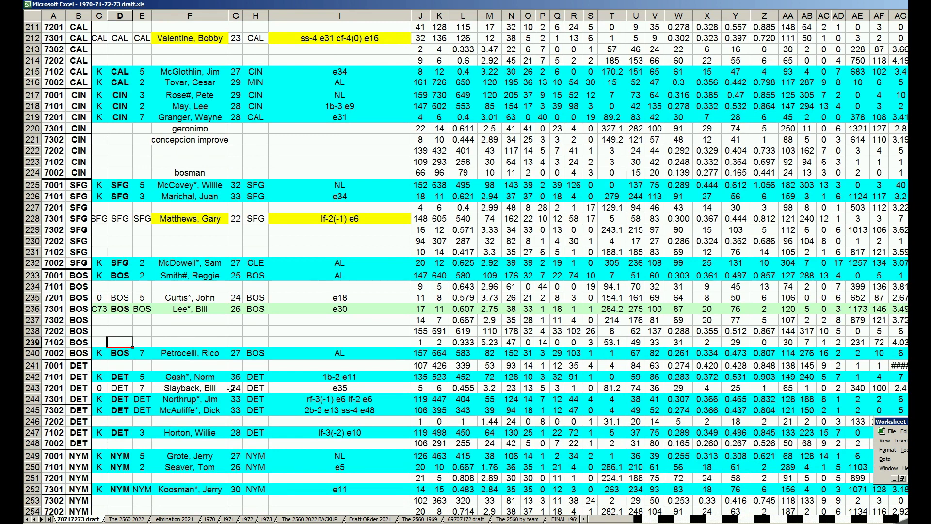
left_click(33, 388)
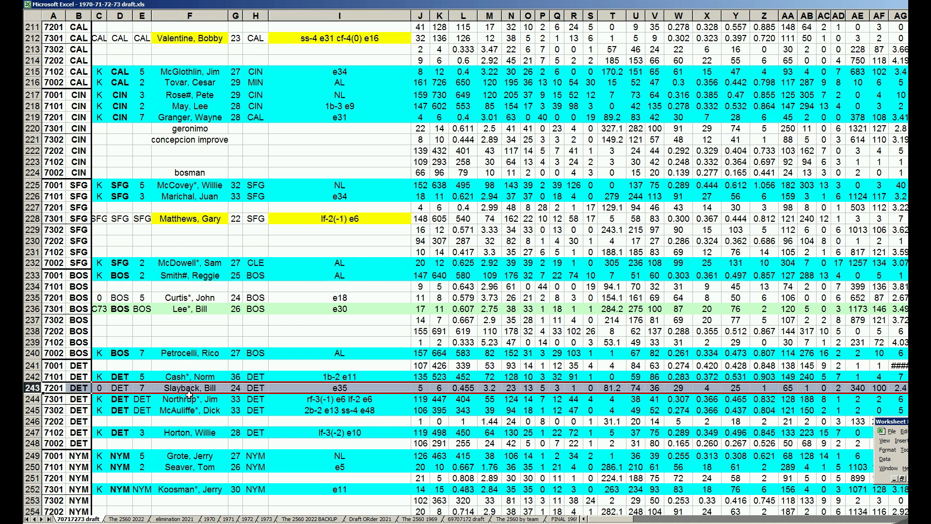
left_click(178, 378)
left_click(171, 388)
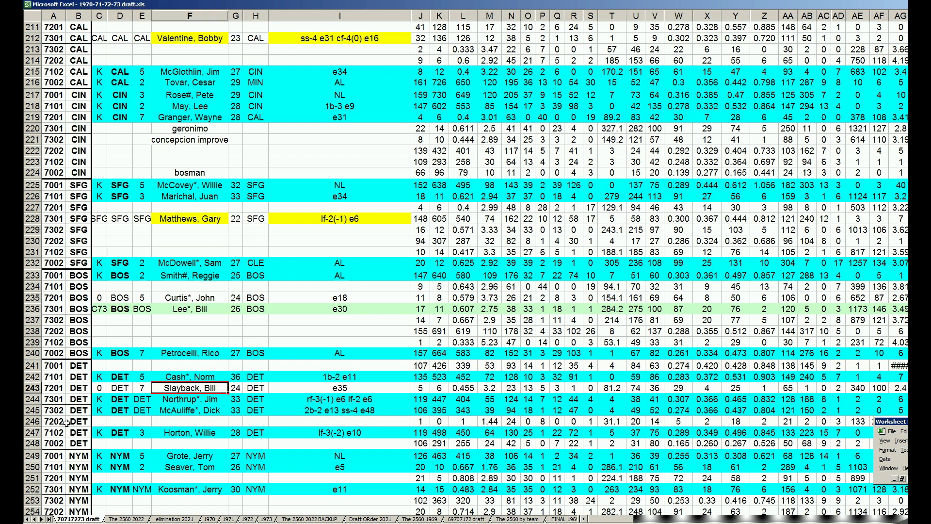
left_click(51, 422)
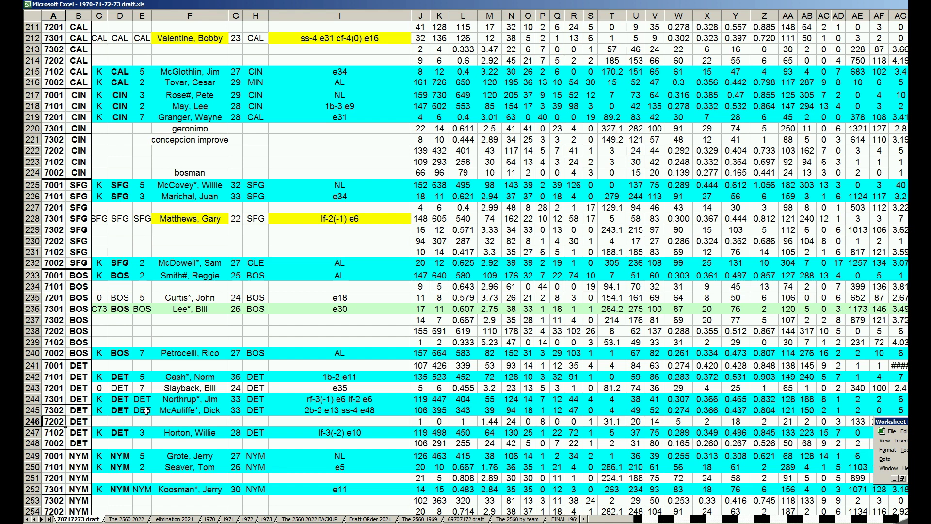
Check NYM's 7001 code and label in row 249, then its players in rows 250, 252 and 255.
scroll(171, 416, "down", 1)
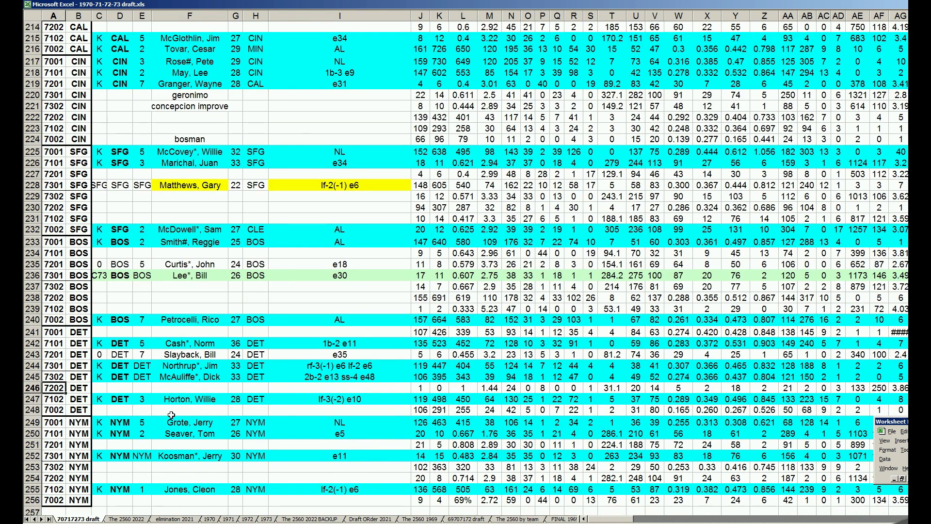
scroll(171, 415, "down", 1)
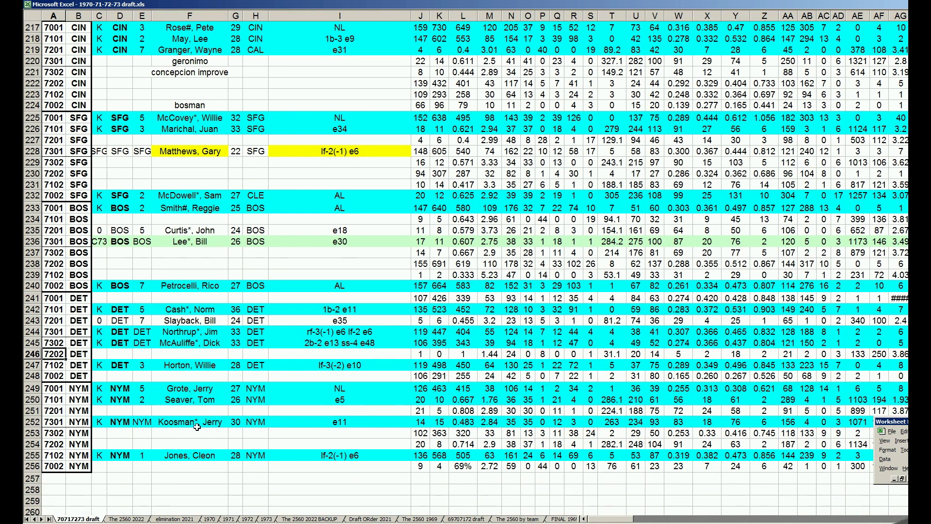
left_click(54, 389)
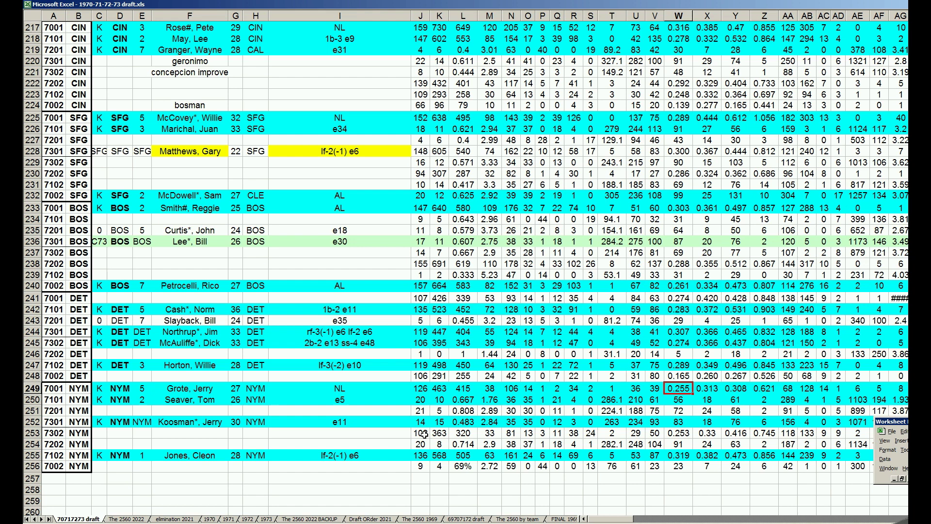
left_click(83, 387)
left_click(208, 398)
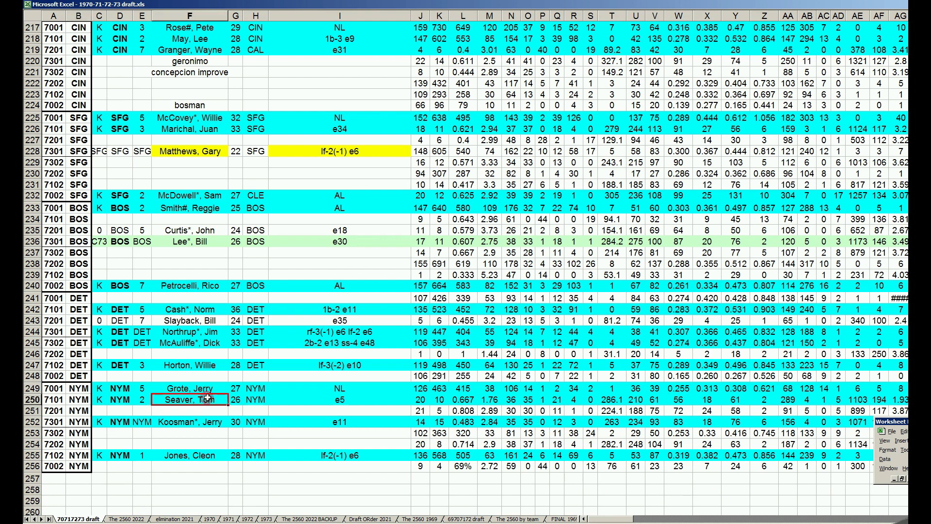
left_click(215, 420)
left_click(220, 457)
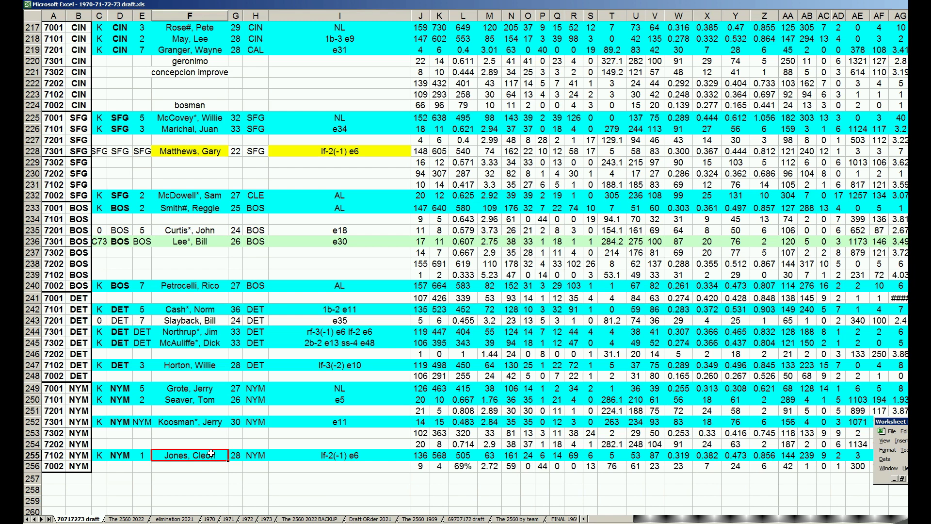
left_click(76, 421)
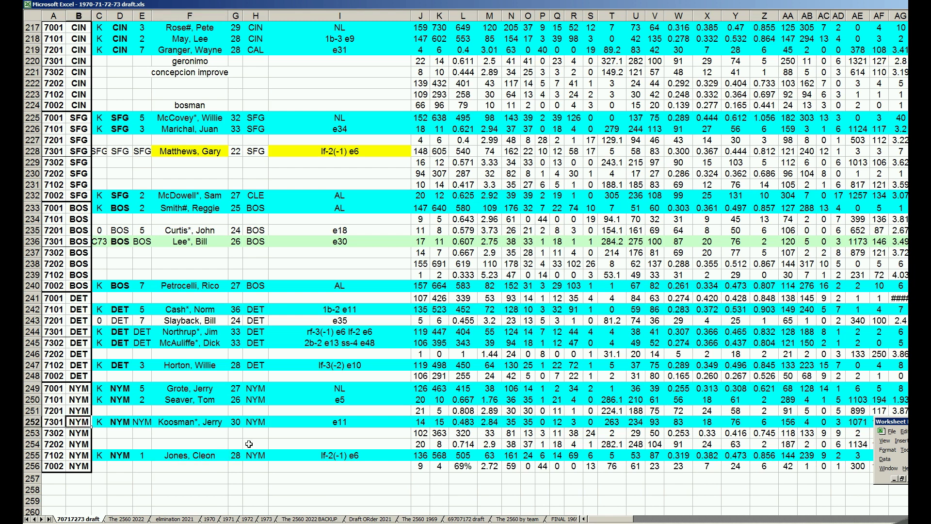